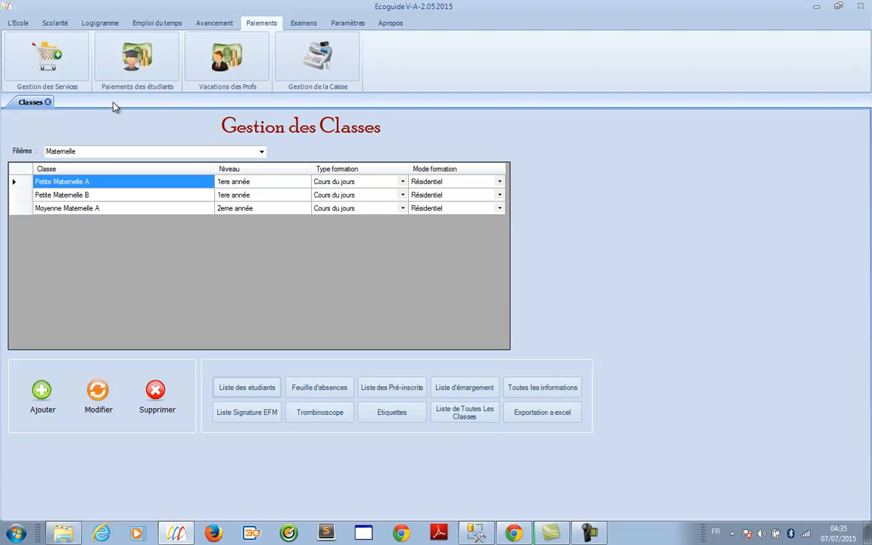
Close the Classes page, open service management and examine the Location de tenue, Mensualité Qualification, Mensualité Technicien and Mensualité Technicien Passrelle records.
left_click(48, 102)
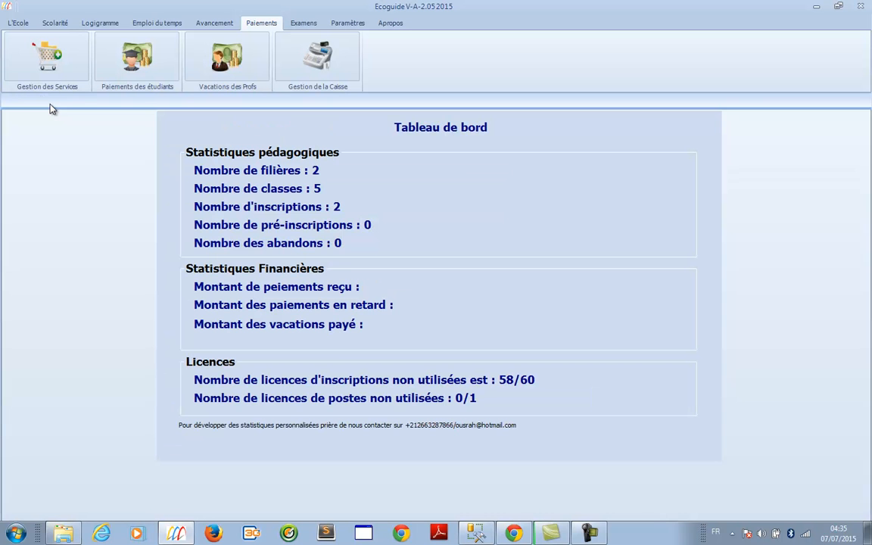
left_click(59, 75)
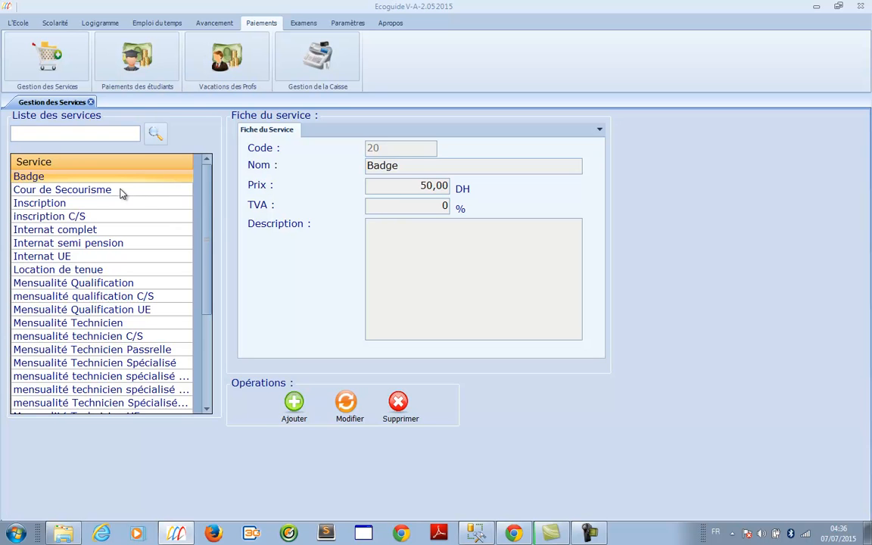
left_click(108, 273)
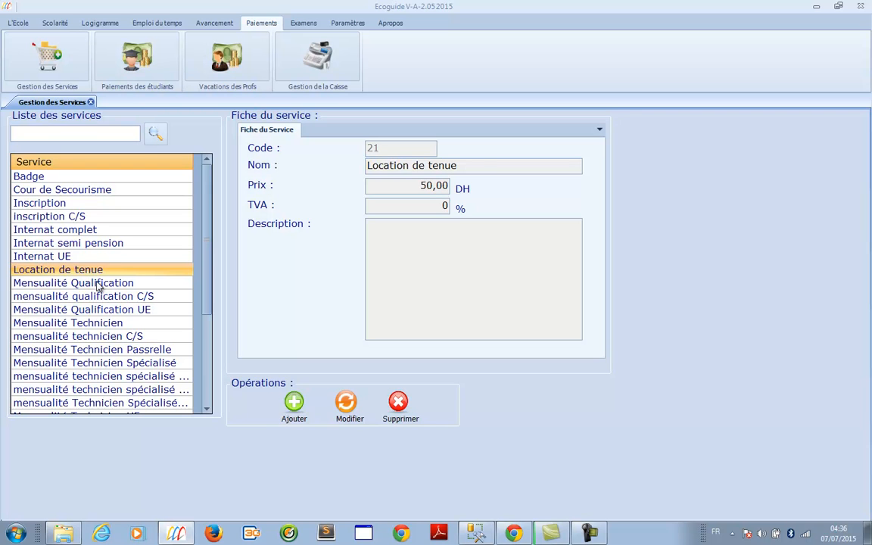
left_click(97, 284)
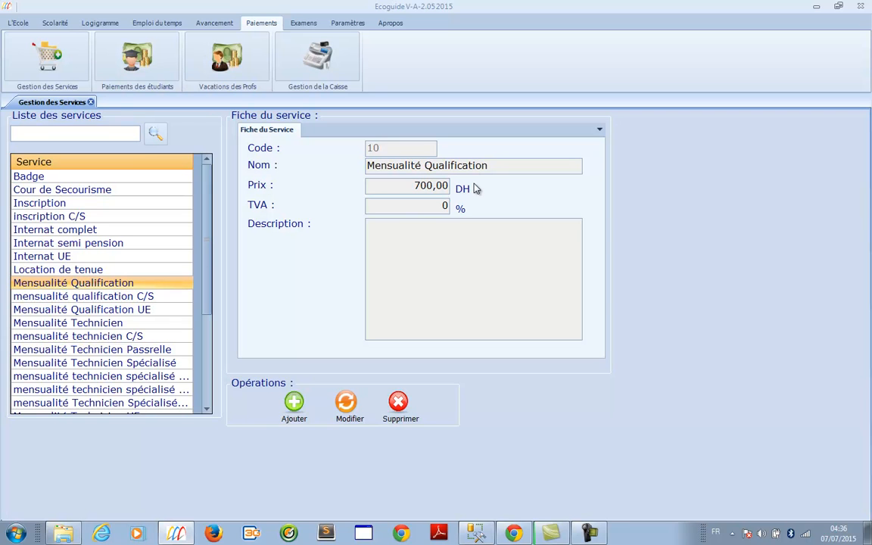
left_click(99, 323)
left_click(99, 349)
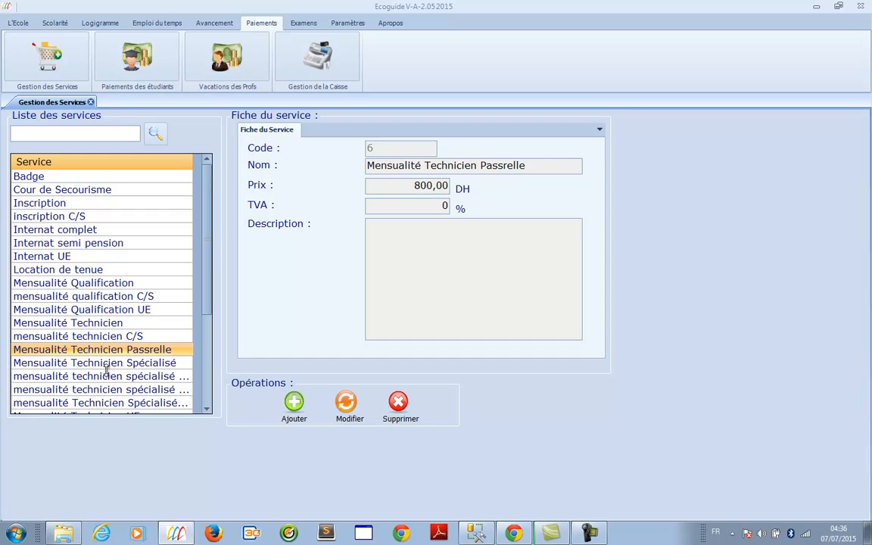
left_click_drag(206, 302, 207, 213)
left_click_drag(209, 295, 214, 228)
Open student payment tracking and list the students of the Petite Maternelle A class.
left_click(149, 58)
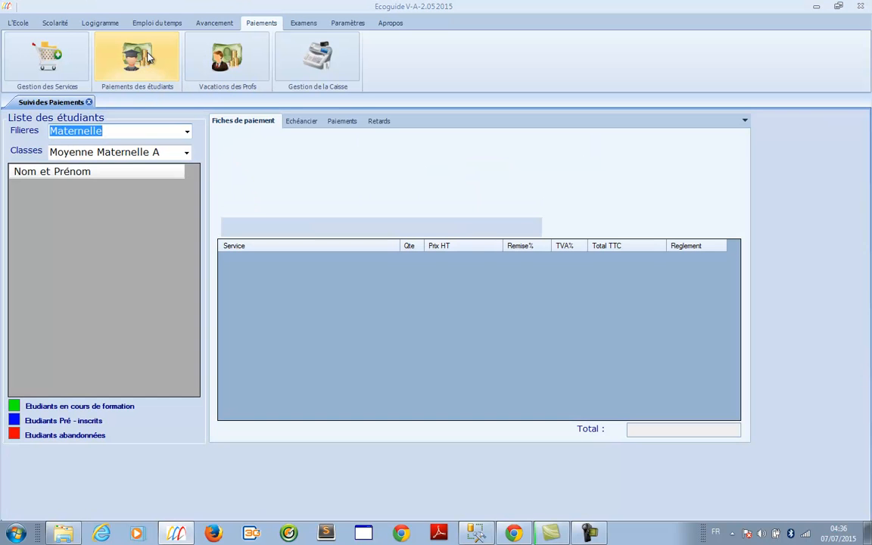
left_click(186, 152)
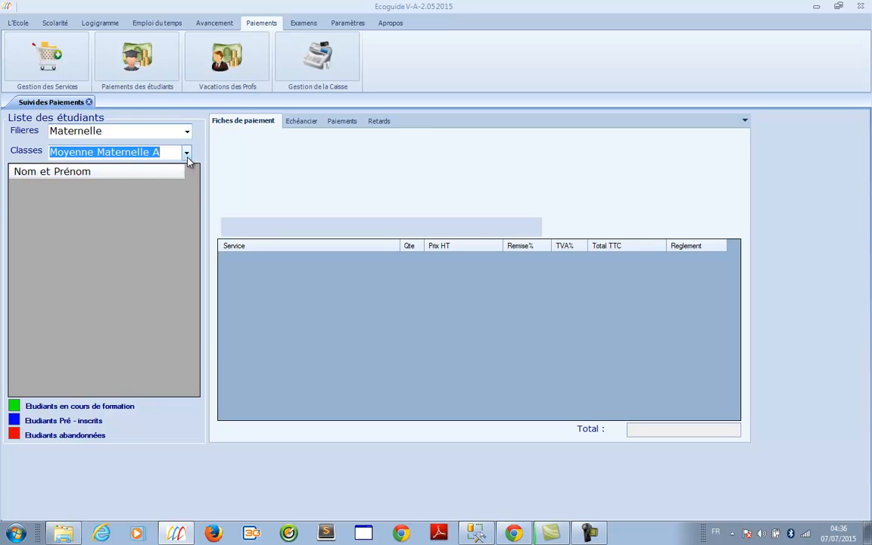
left_click(166, 179)
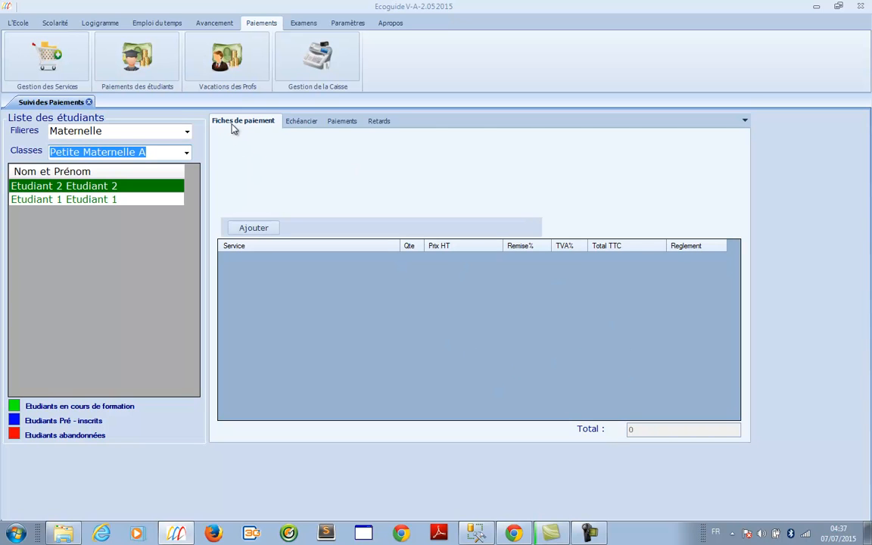
Start a new payment sheet entry for the first listed student with the Inscription service.
left_click(242, 230)
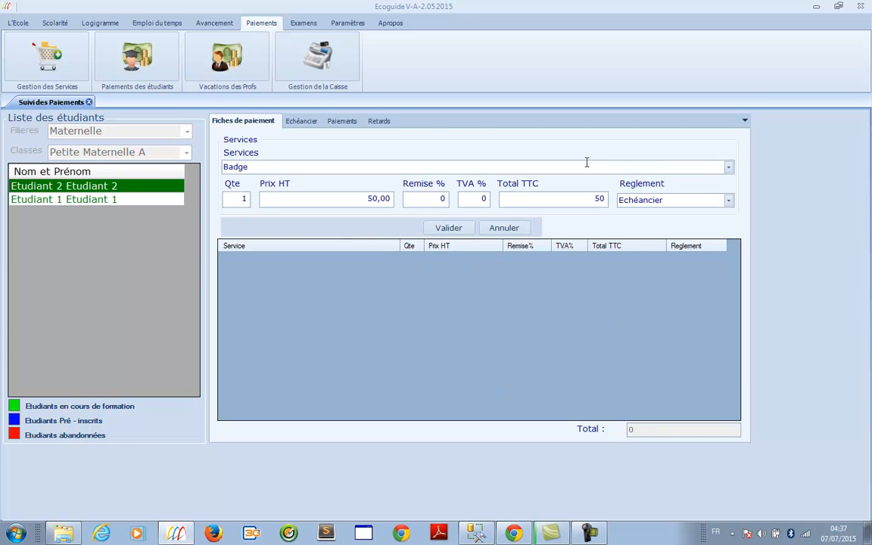
left_click(728, 166)
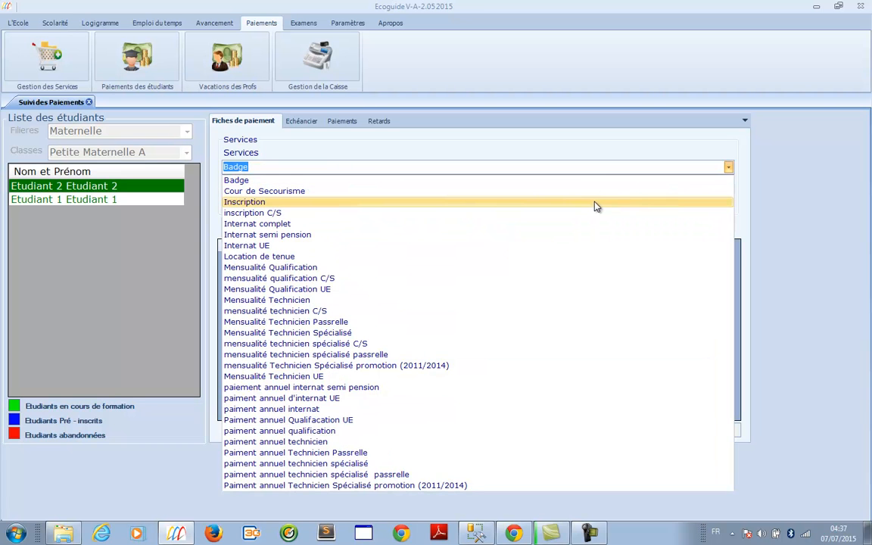
left_click(596, 206)
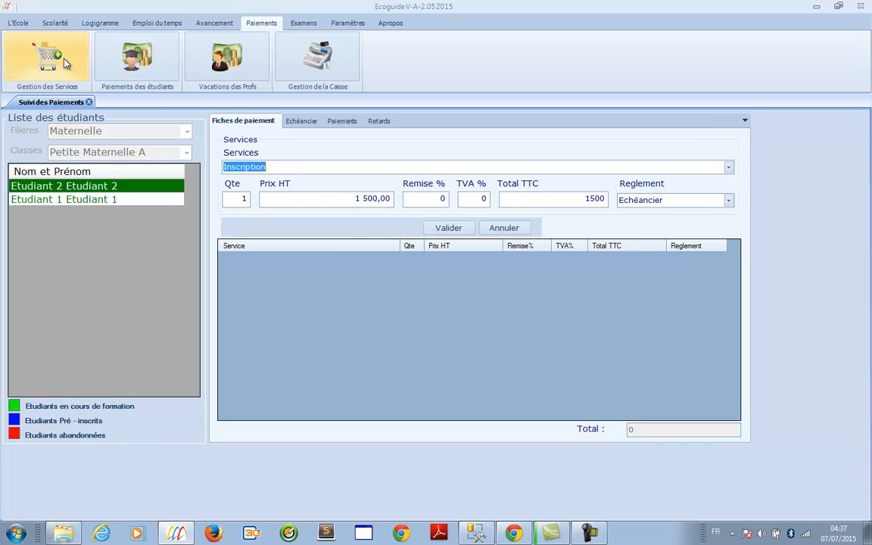
left_click(444, 199)
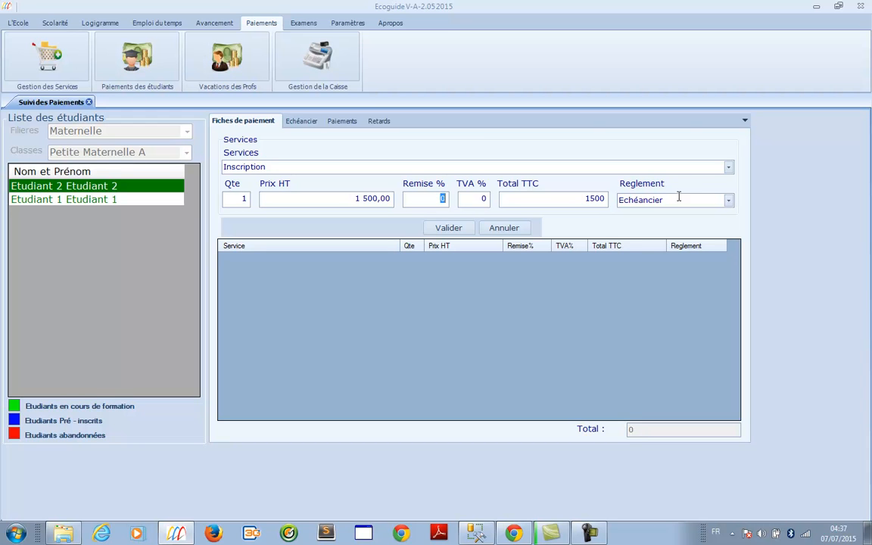
Try the Programmé and Echéancier payment modes for the Inscription entry.
left_click(729, 201)
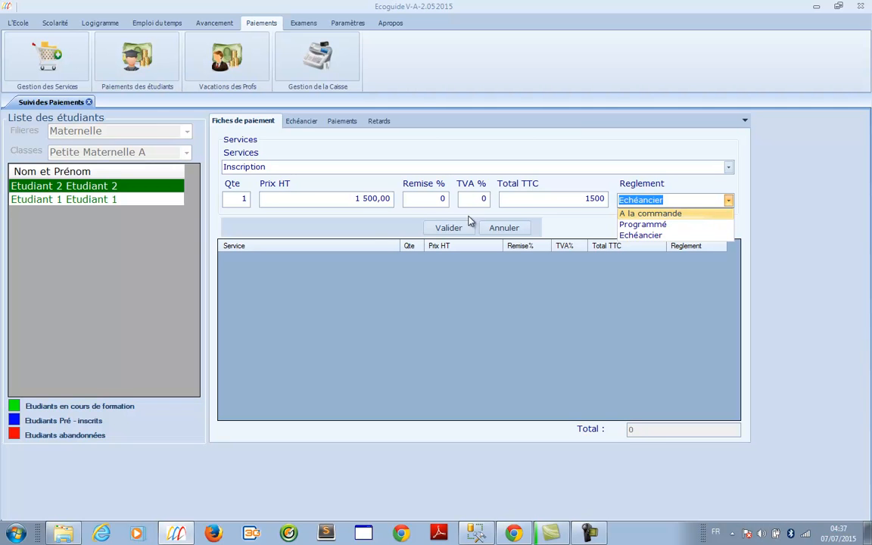
left_click(651, 225)
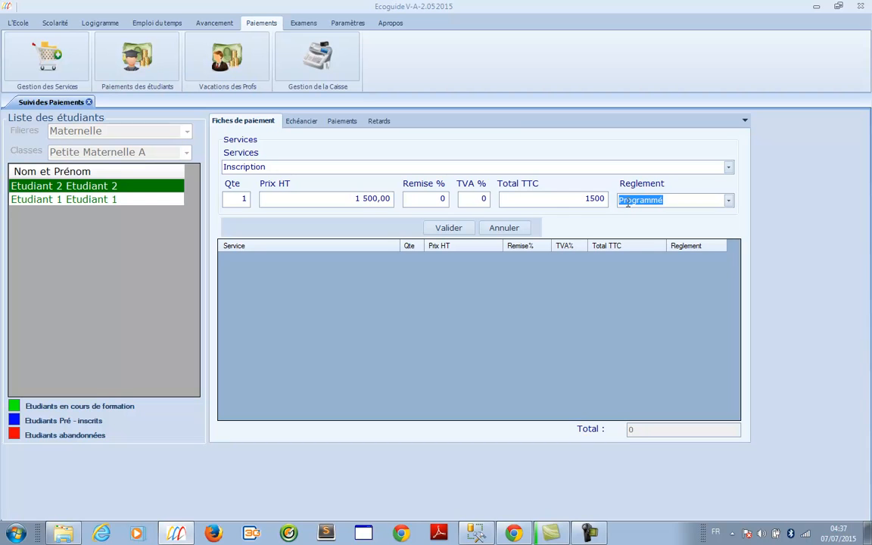
left_click(729, 200)
left_click(650, 234)
Set the Inscription entry's payment mode to A la commande and save the entry.
left_click(729, 200)
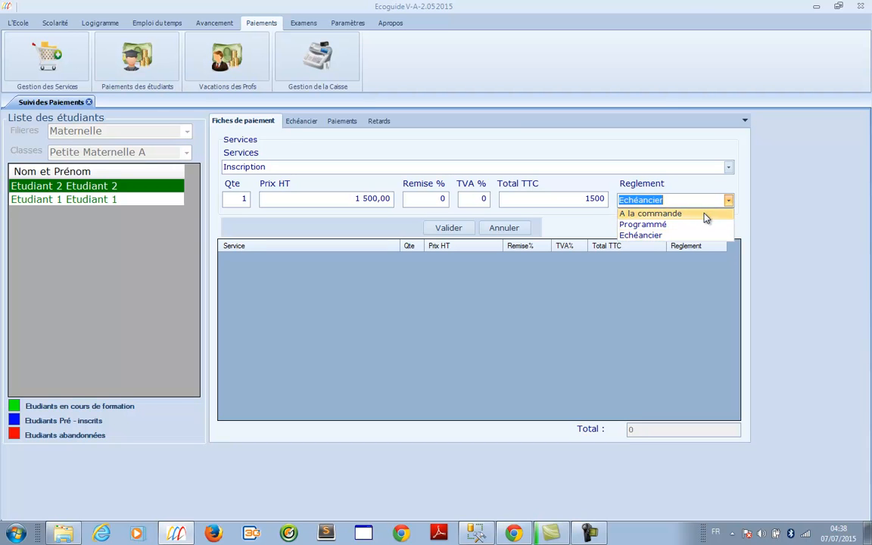
left_click(706, 214)
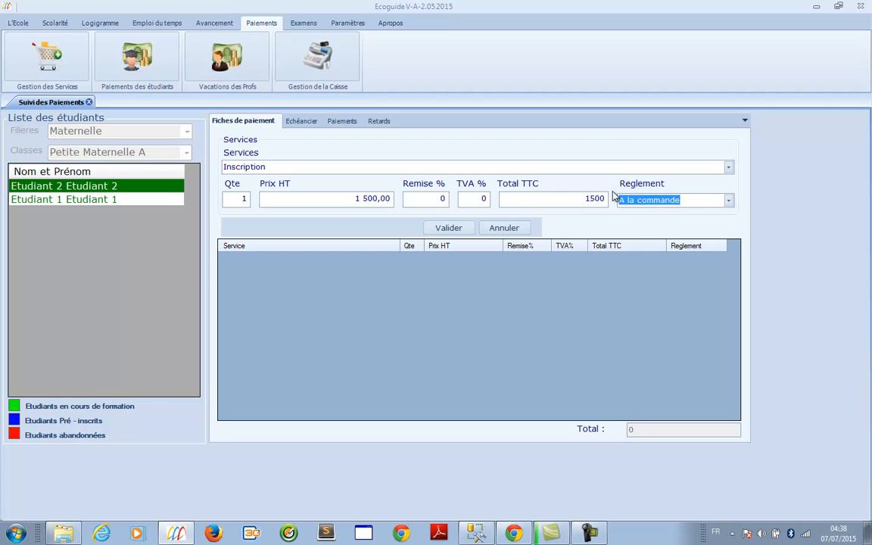
left_click(450, 228)
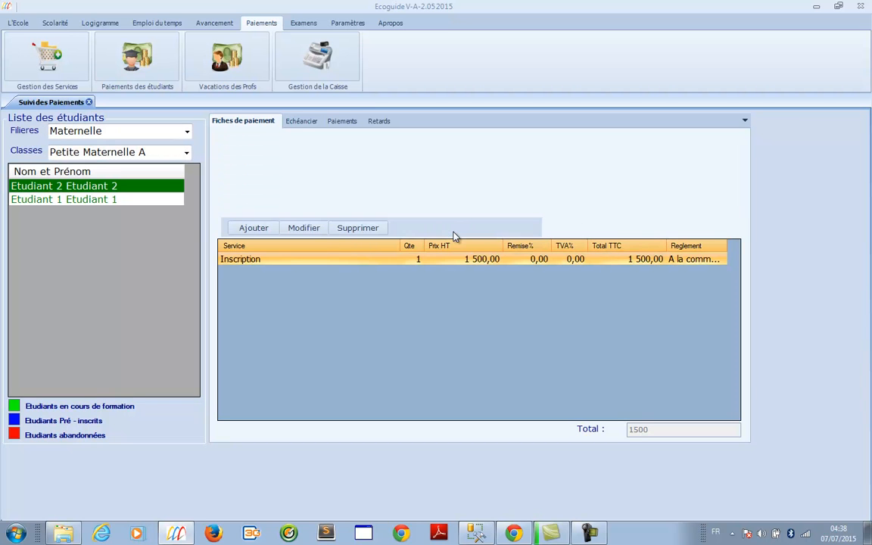
Add the Mensualité Qualification service to the payment sheet with quantity 10 and payment mode Echéancier.
left_click(249, 229)
left_click(729, 168)
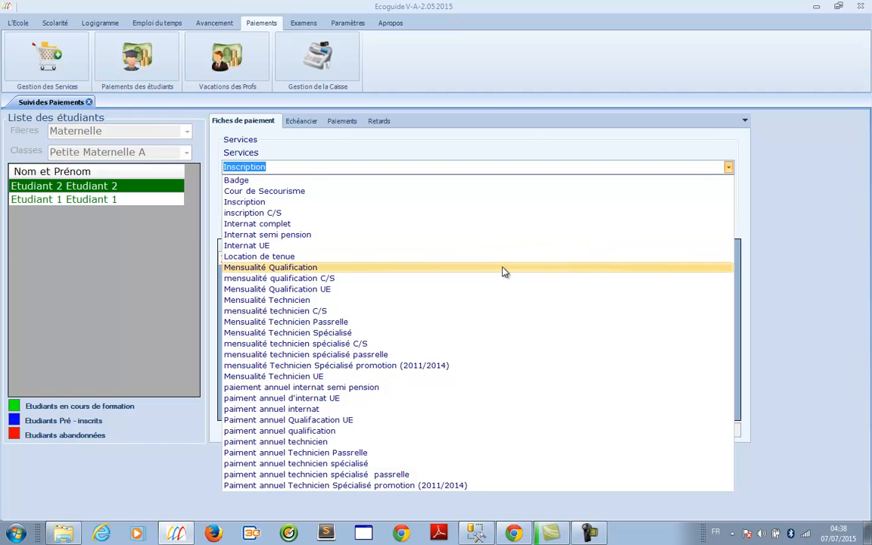
left_click(454, 273)
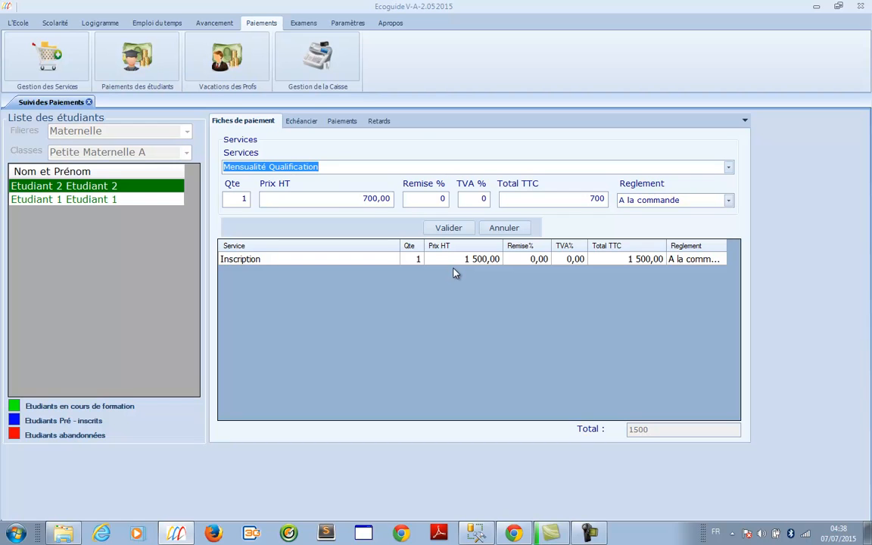
left_click(311, 168)
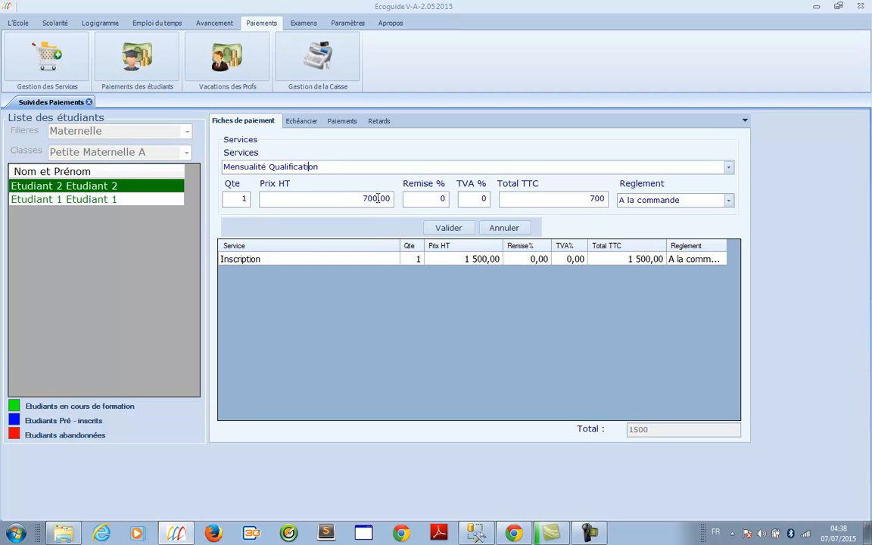
left_click(237, 198)
type("10")
left_click(424, 200)
left_click(480, 199)
left_click(730, 201)
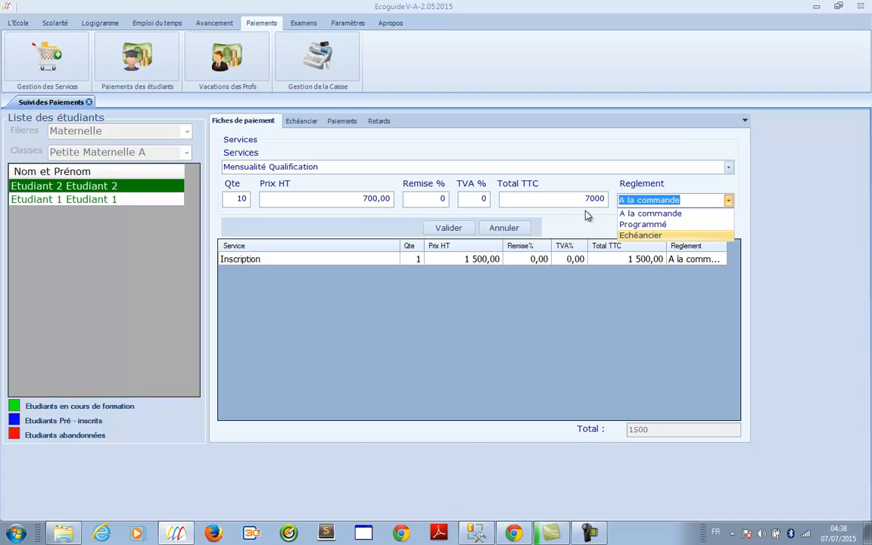
left_click(633, 237)
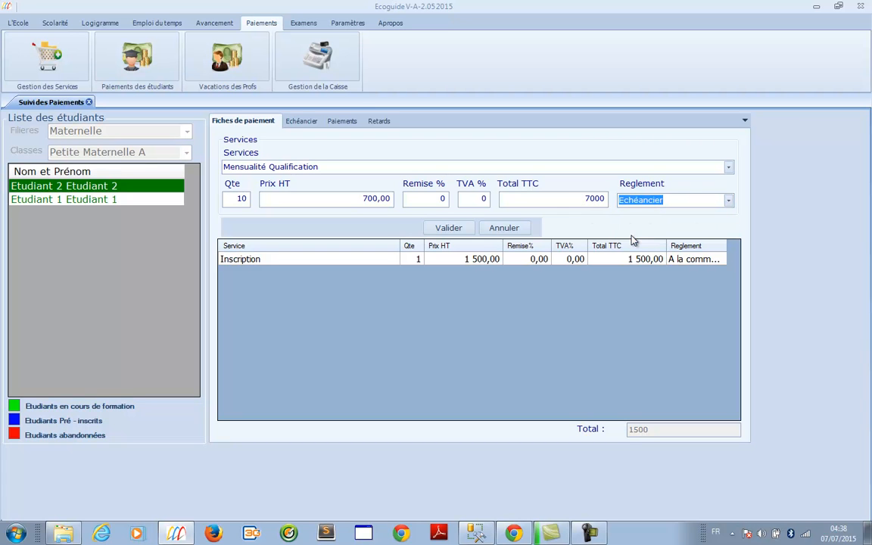
left_click(451, 229)
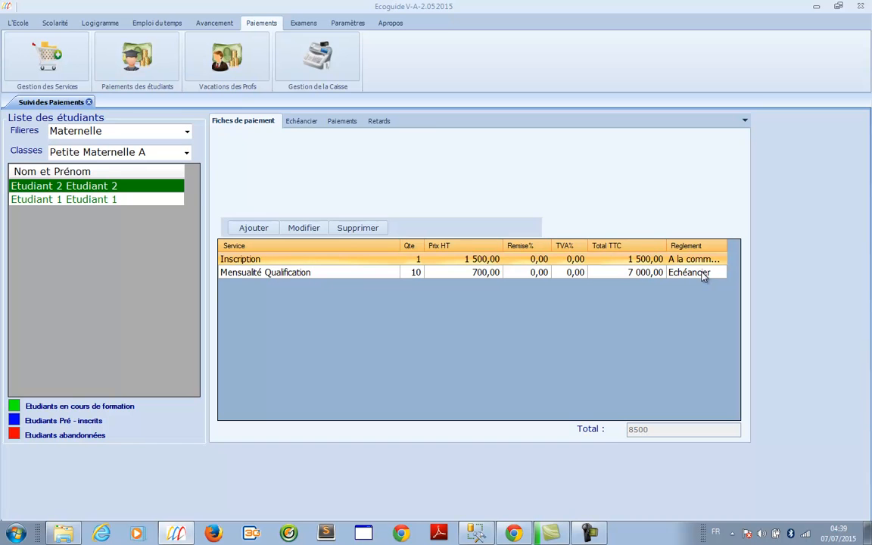
Open the student's payment schedule and browse the automatic planning start-date calendar to September 2015.
left_click(301, 123)
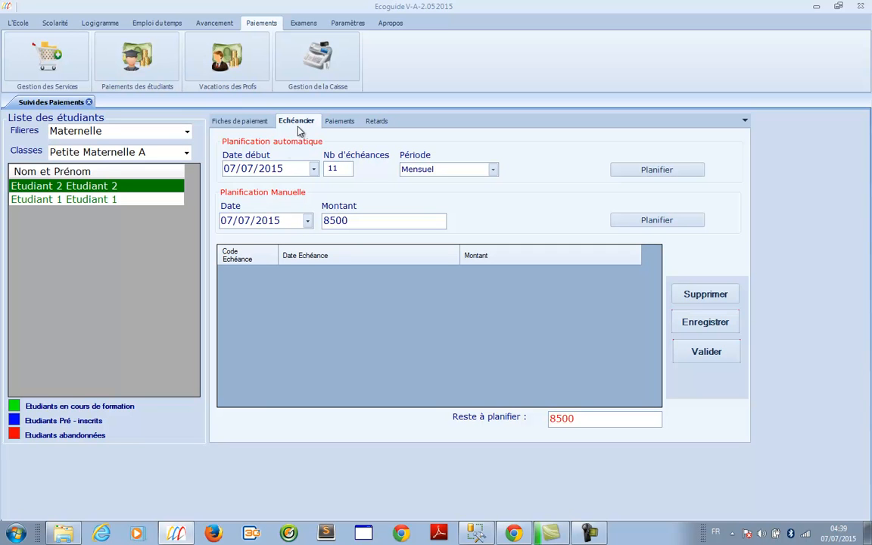
left_click(314, 169)
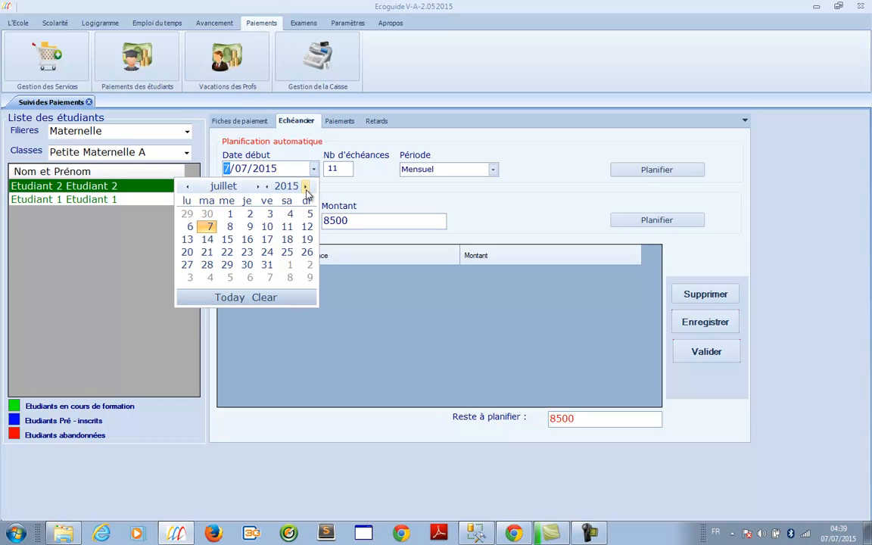
left_click(306, 188)
left_click(267, 187)
left_click(258, 187)
left_click(258, 188)
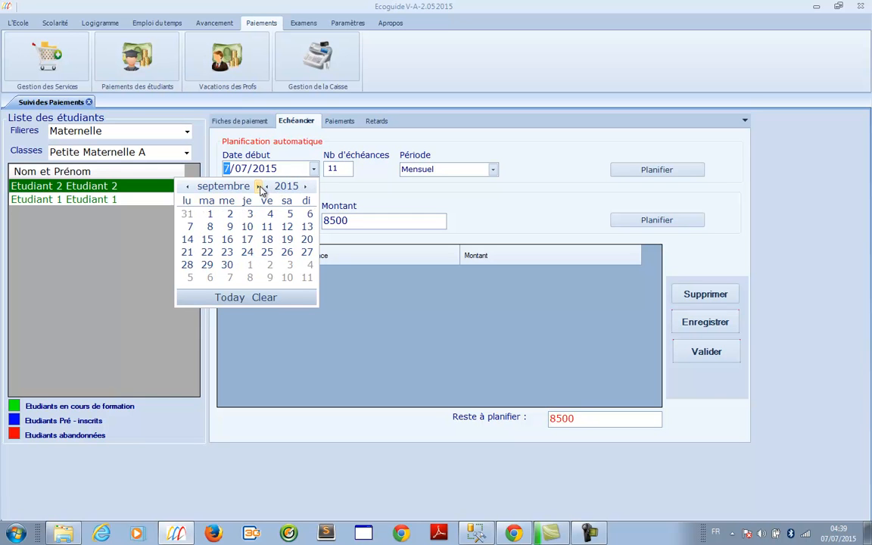
left_click(359, 204)
Set the number of instalments to 10, generate the automatic schedule and review the planned dates and amounts.
left_click_drag(334, 169, 341, 170)
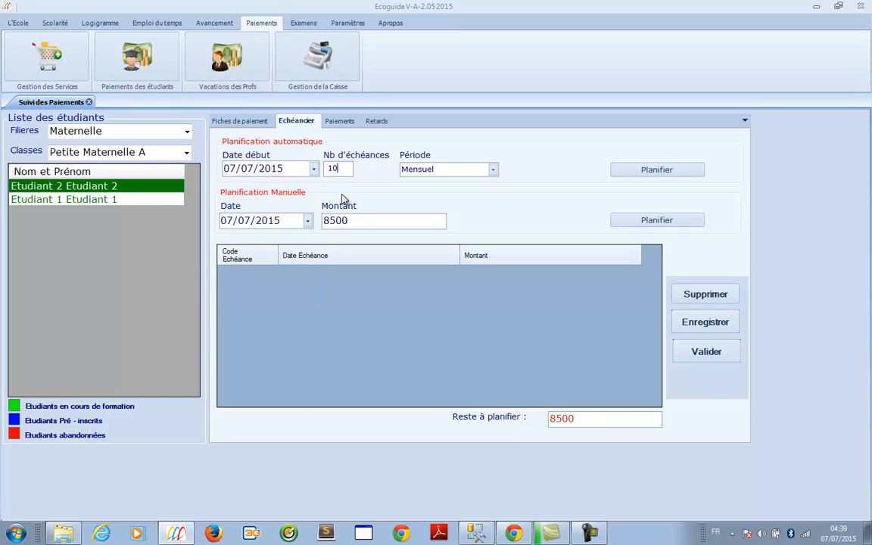
left_click(633, 171)
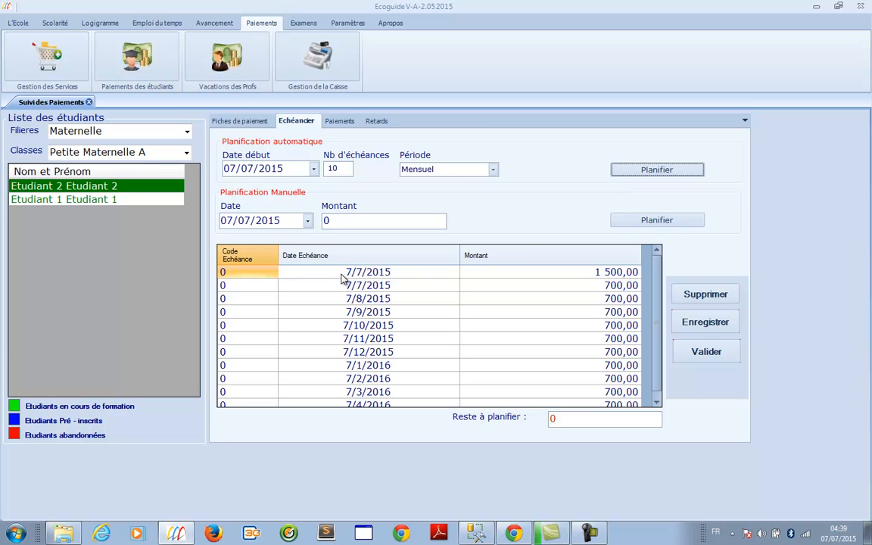
left_click(612, 275)
left_click(583, 286)
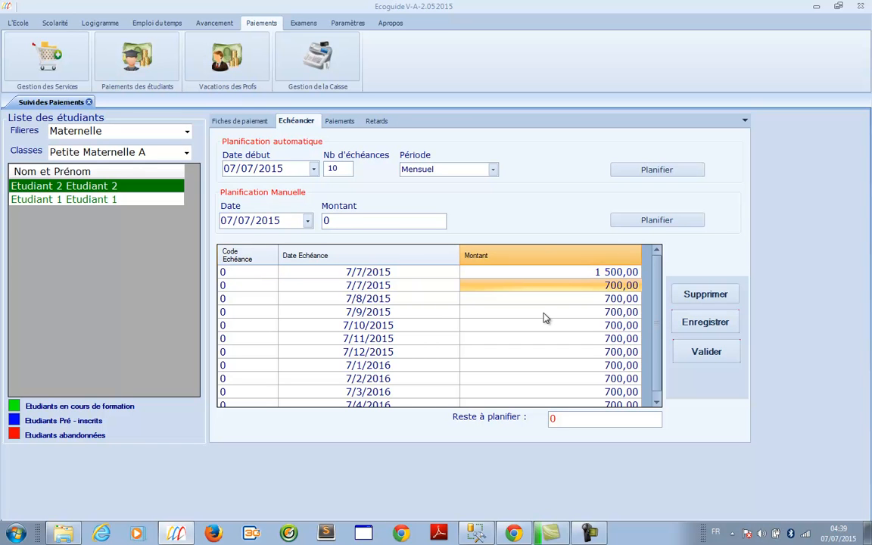
key("Down")
key("Down")
key("Down")
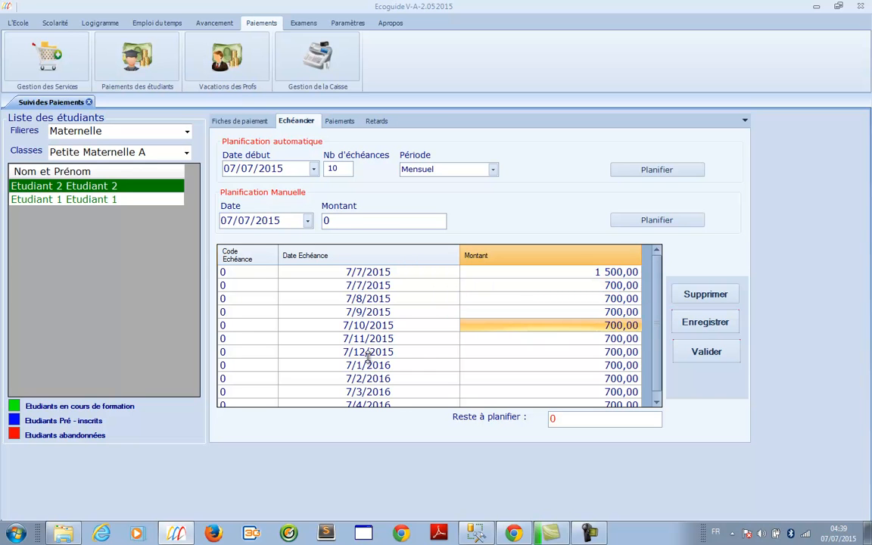
scroll(598, 303, "down", 1)
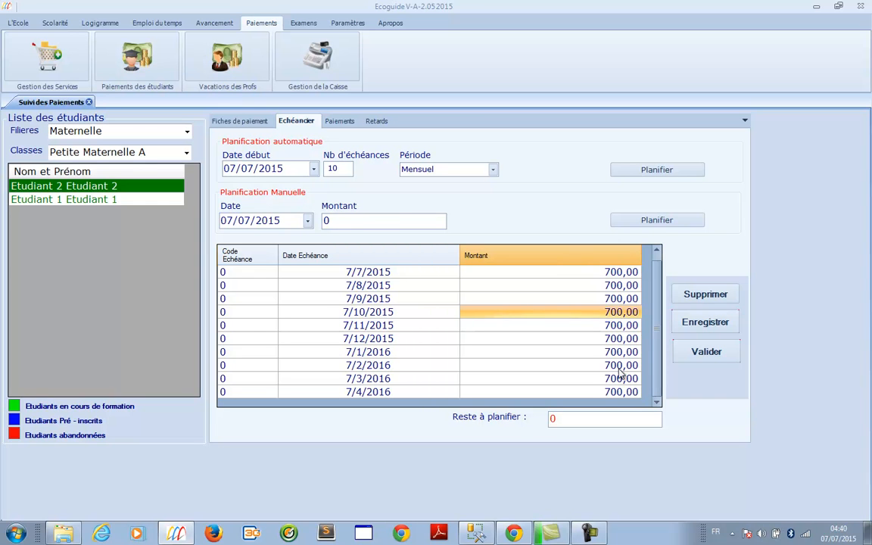
left_click(583, 394)
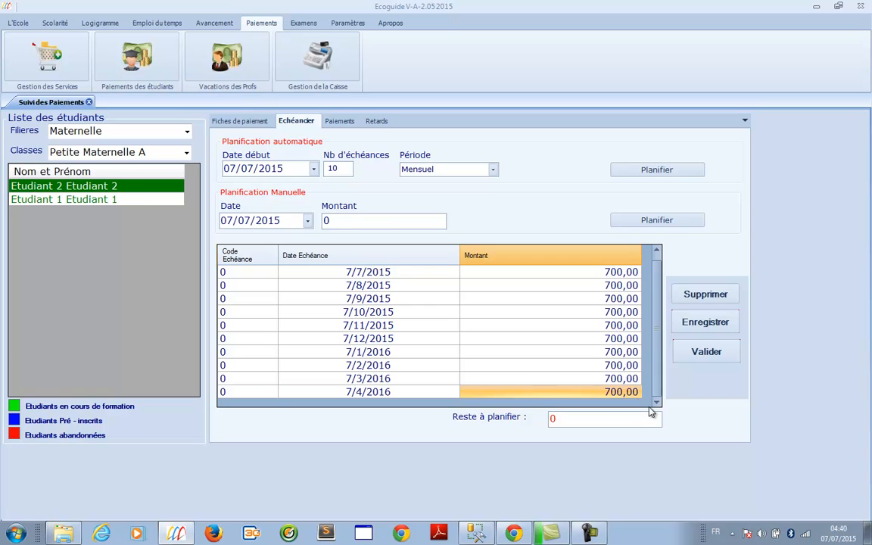
Discard the unsaved schedule by reselecting the student, and set the automatic planning start date to 01/09/2015.
left_click(145, 201)
left_click(147, 189)
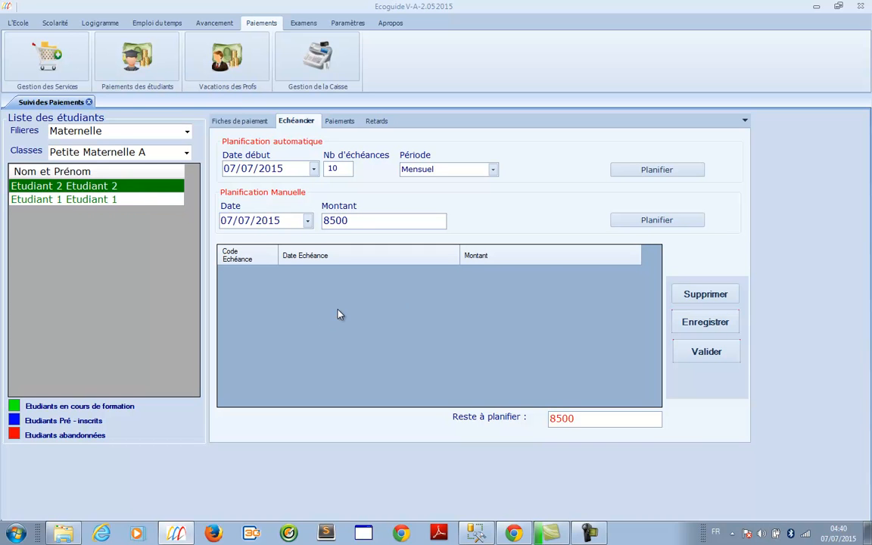
left_click(315, 171)
left_click(258, 187)
left_click(259, 187)
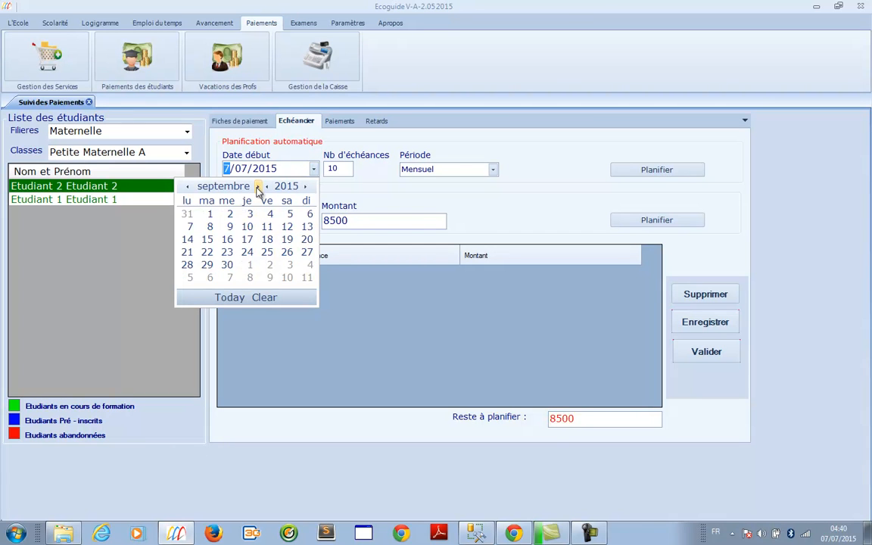
left_click(210, 214)
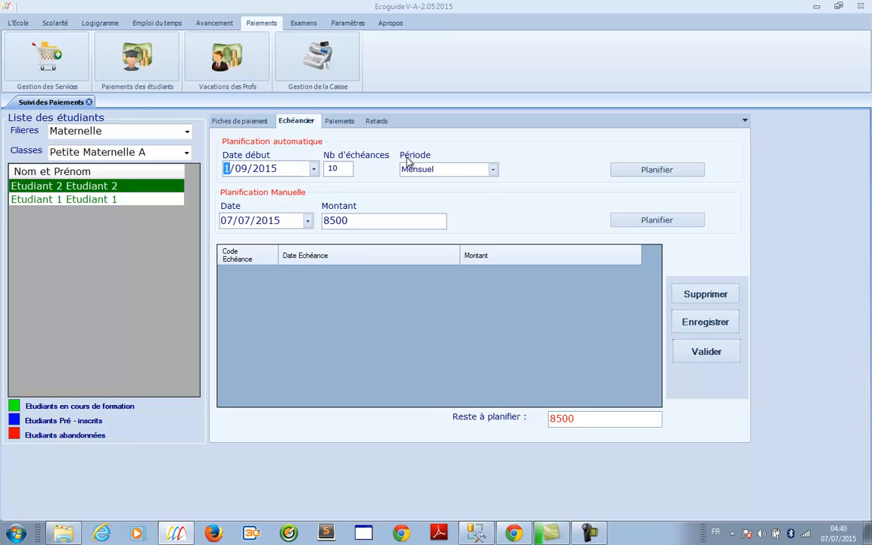
Generate the automatic monthly schedule of 10 instalments starting 01/09/2015, check the planned dates and amounts, and save it.
left_click(669, 177)
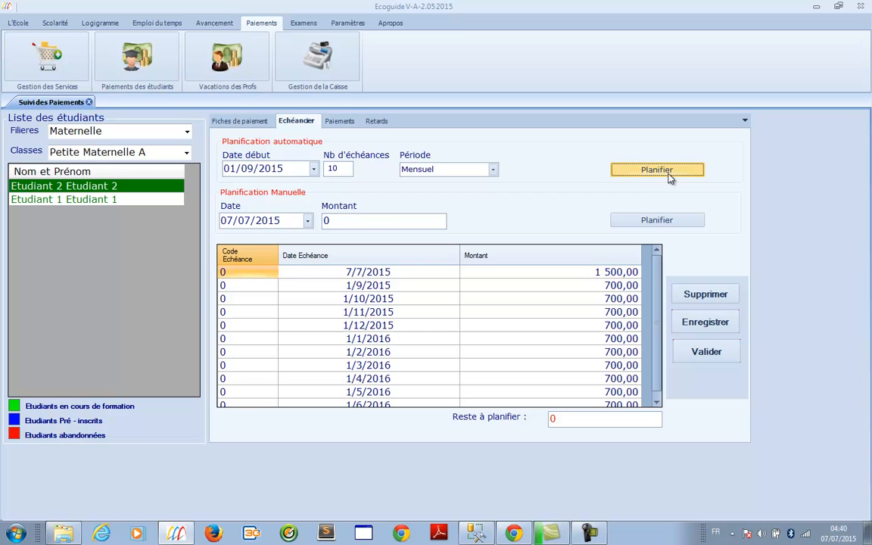
left_click(351, 271)
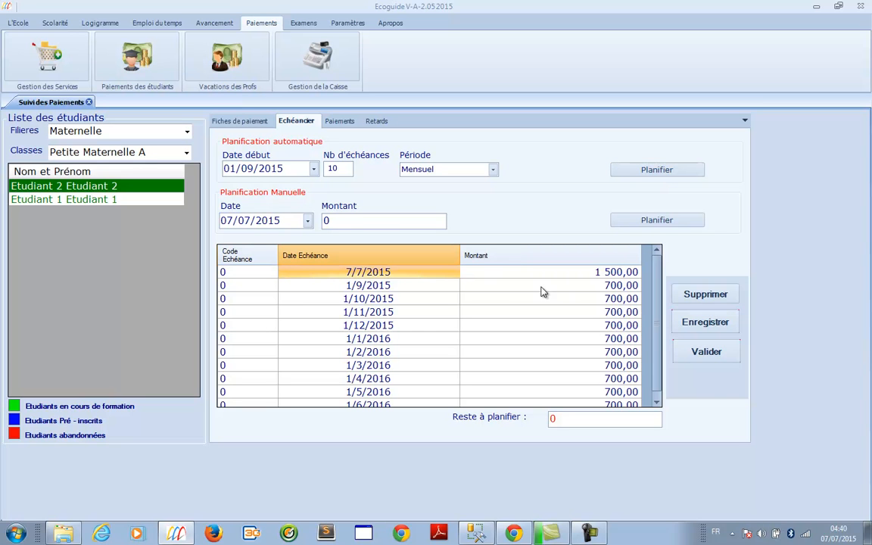
left_click(371, 288)
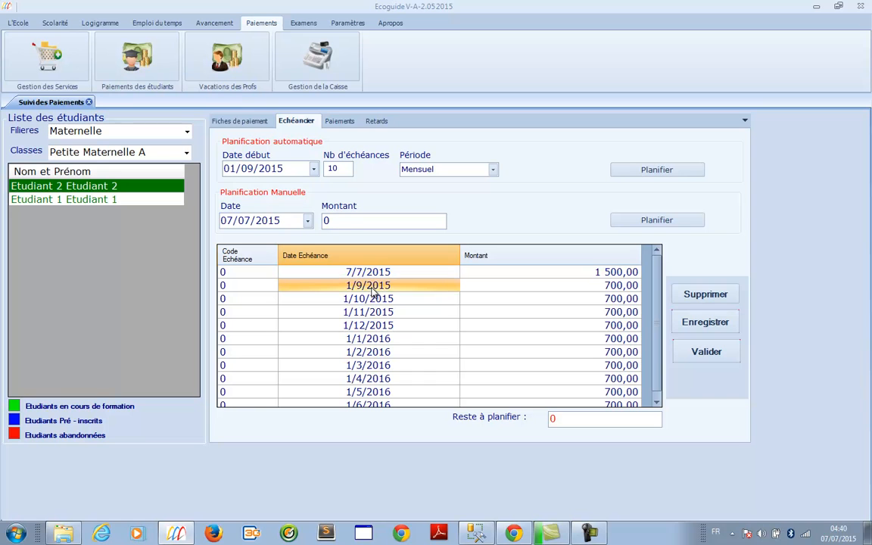
left_click(572, 293)
left_click(367, 303)
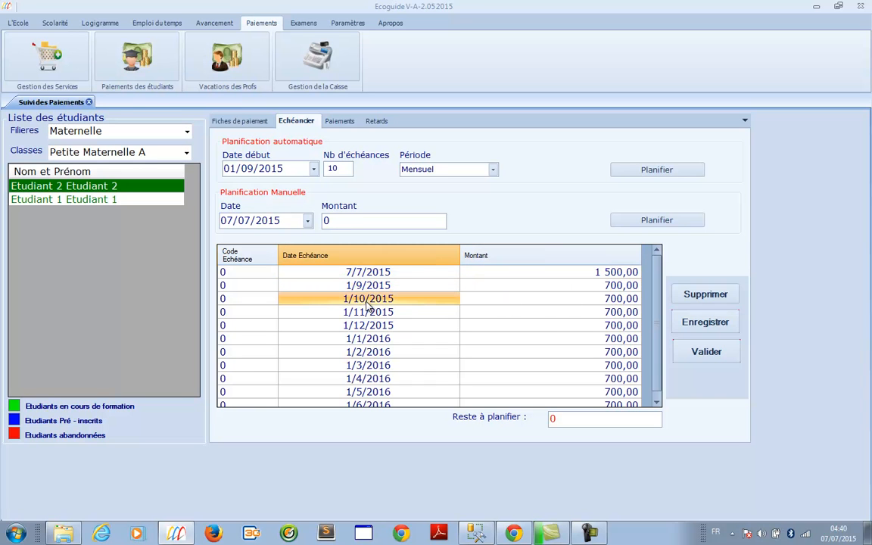
left_click(569, 300)
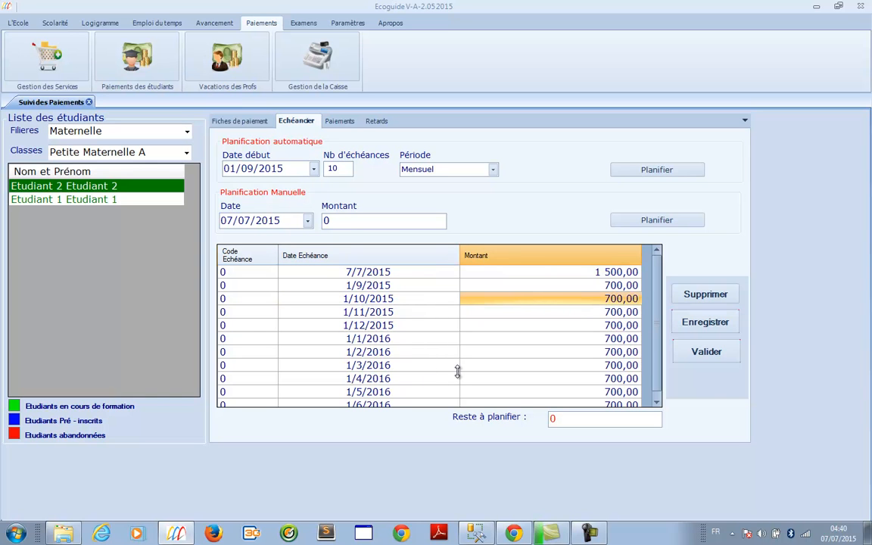
scroll(591, 341, "down", 1)
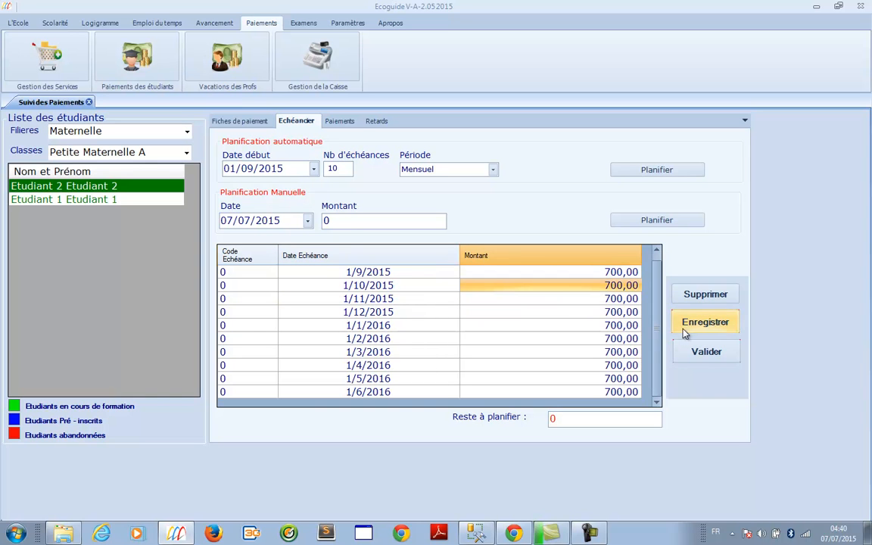
left_click(684, 333)
Review the saved instalments, then reload the schedule by switching to the other student and back.
left_click(491, 305)
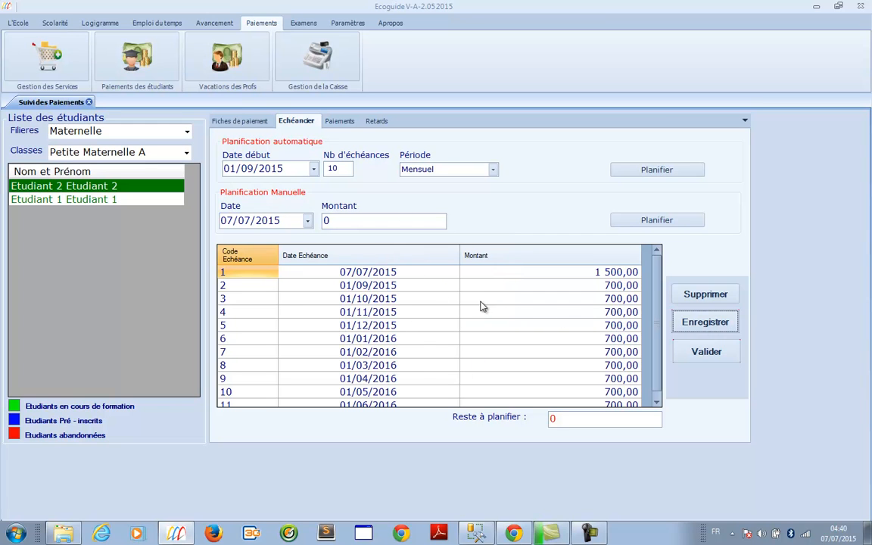
scroll(651, 314, "down", 1)
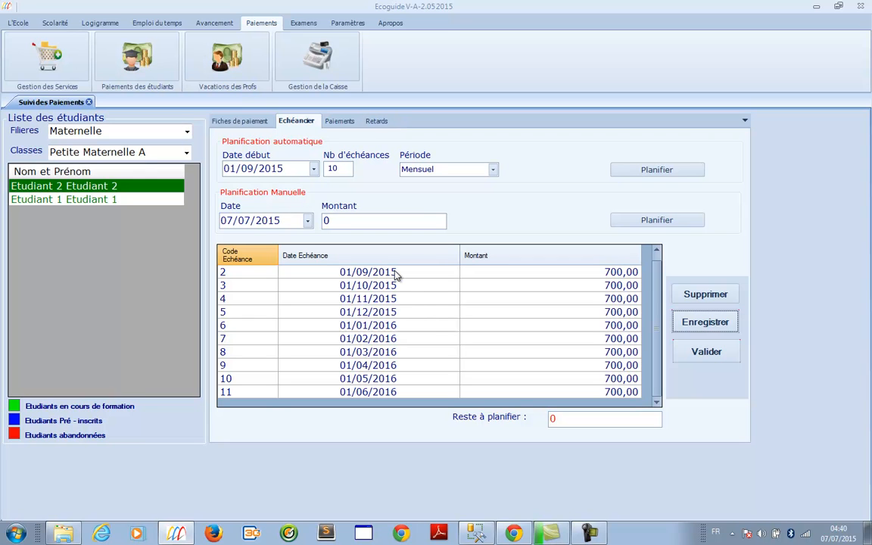
left_click(657, 251)
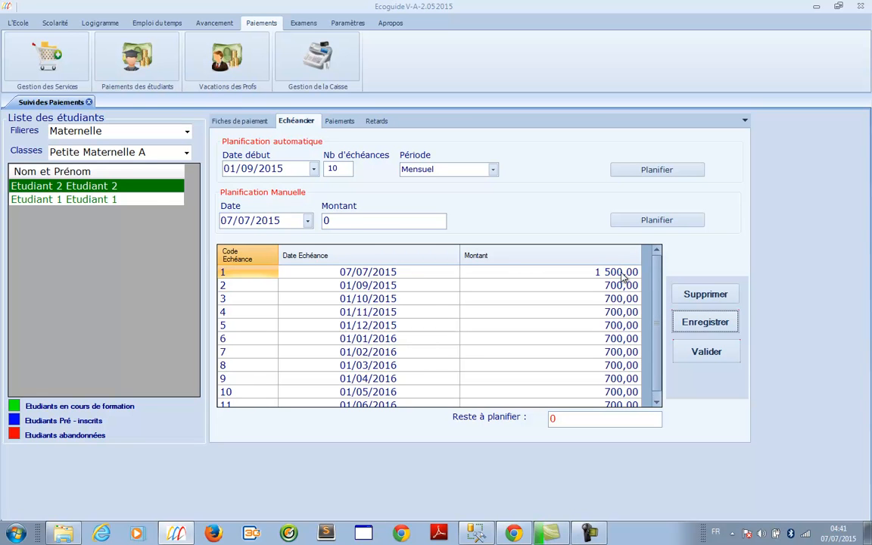
left_click(159, 200)
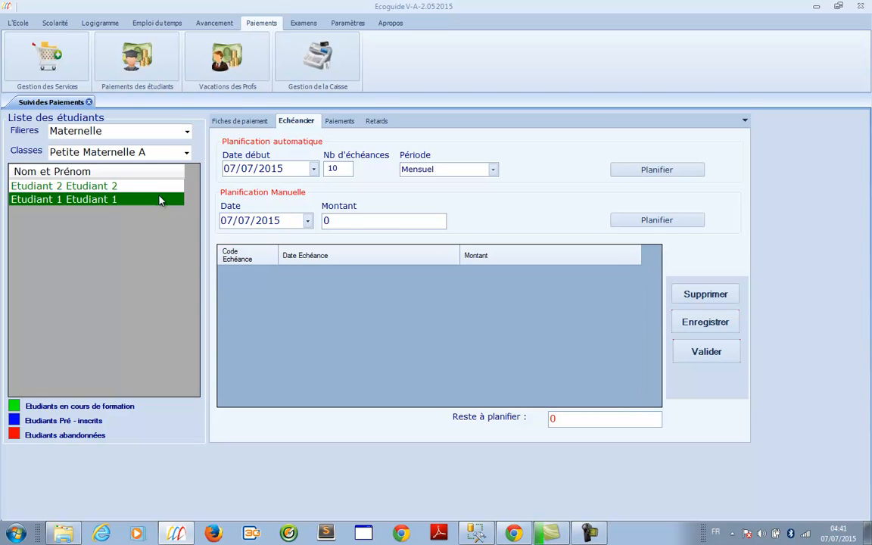
left_click(154, 186)
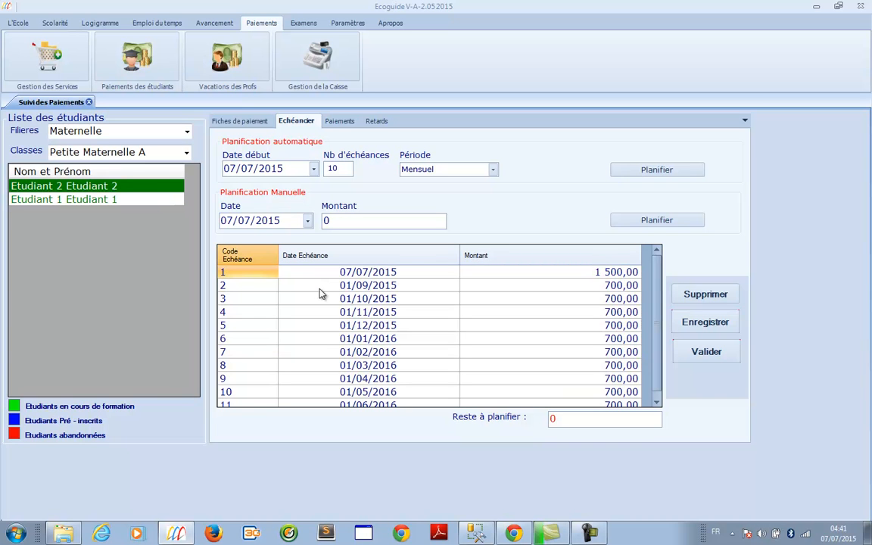
Change the Windows system date to 15 July 2015 and reload the student's schedule by reselecting the student.
left_click(838, 533)
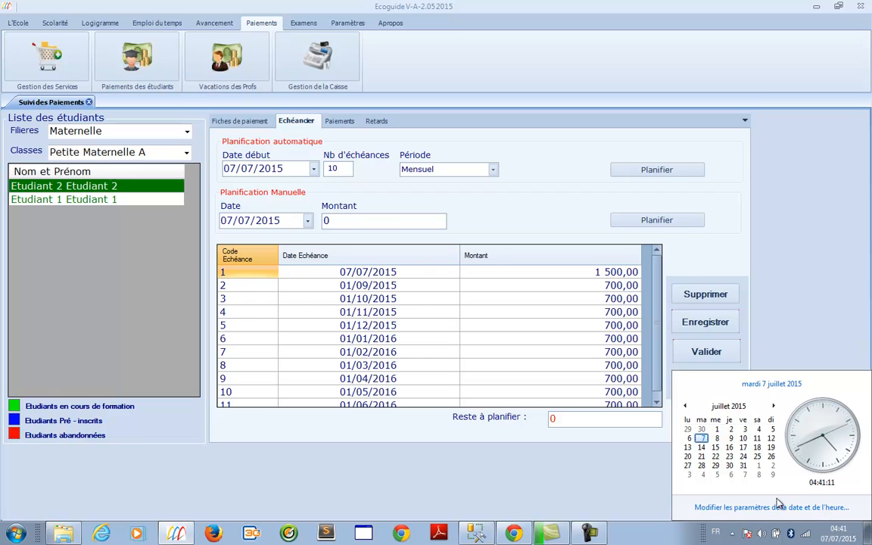
left_click(773, 509)
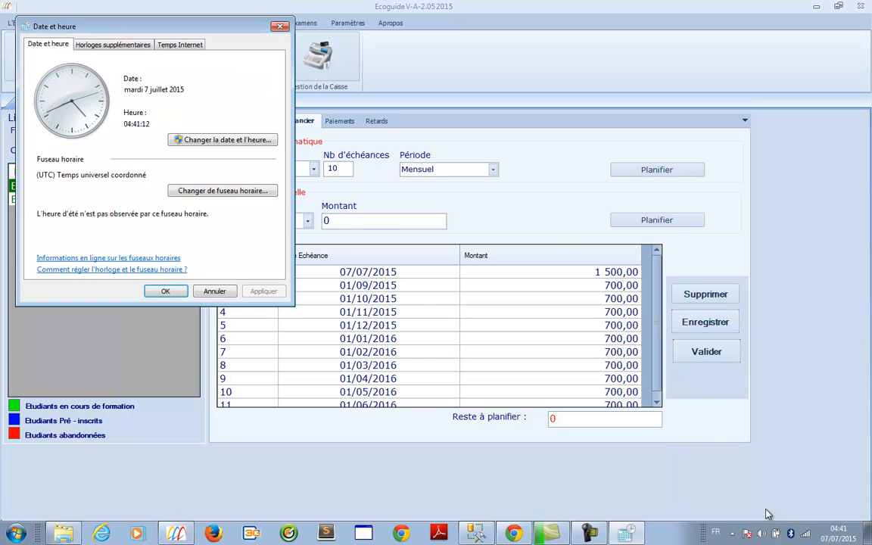
left_click(246, 140)
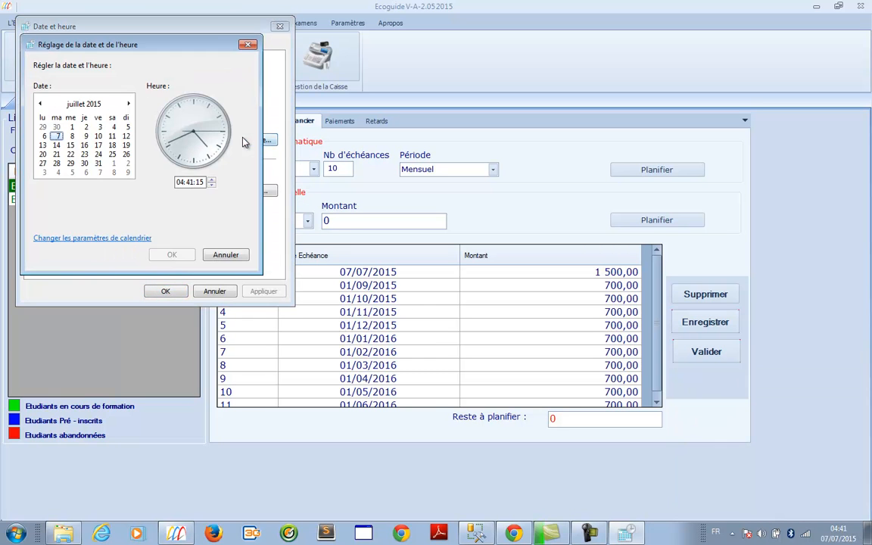
left_click(70, 145)
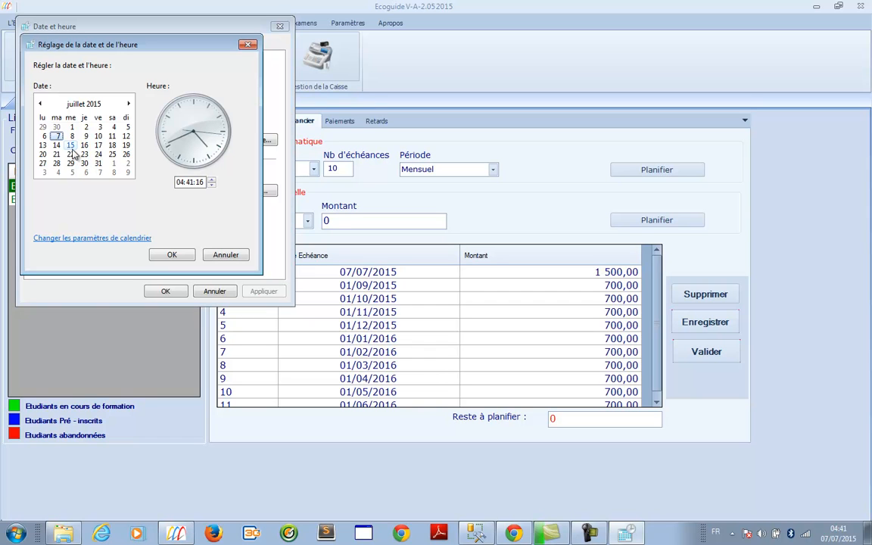
left_click(70, 145)
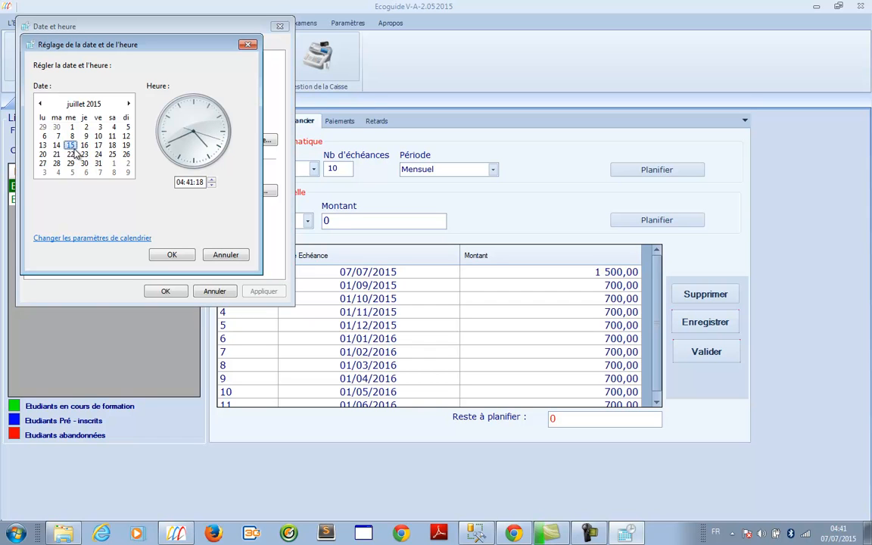
left_click(173, 254)
left_click(168, 292)
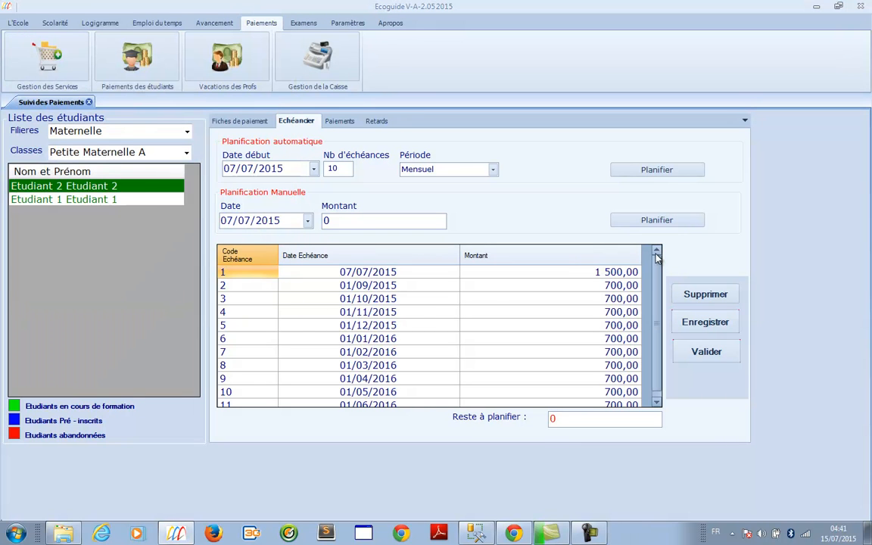
left_click(109, 200)
left_click(100, 186)
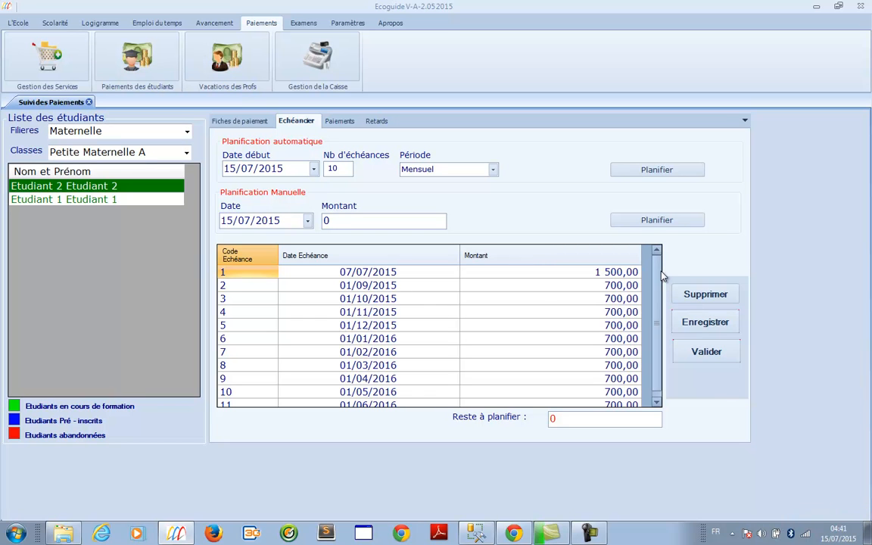
Record a payment of 1500 dated 15/07/2015 for the student, with payment type Espece, and validate it.
left_click(329, 123)
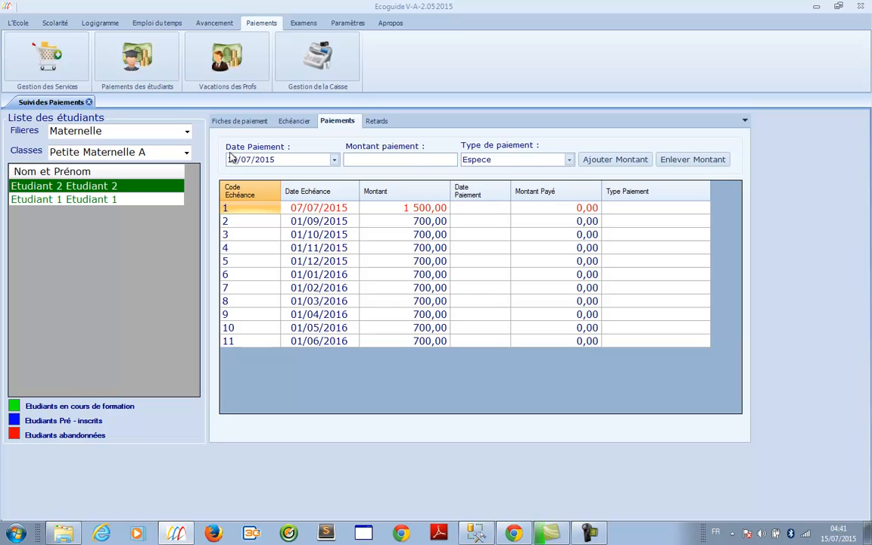
left_click(351, 161)
left_click(569, 160)
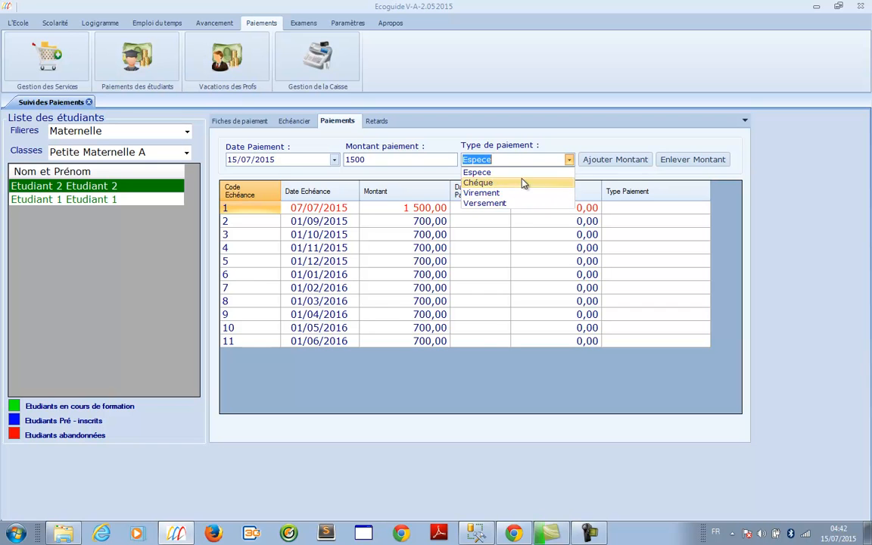
left_click(521, 173)
left_click(618, 160)
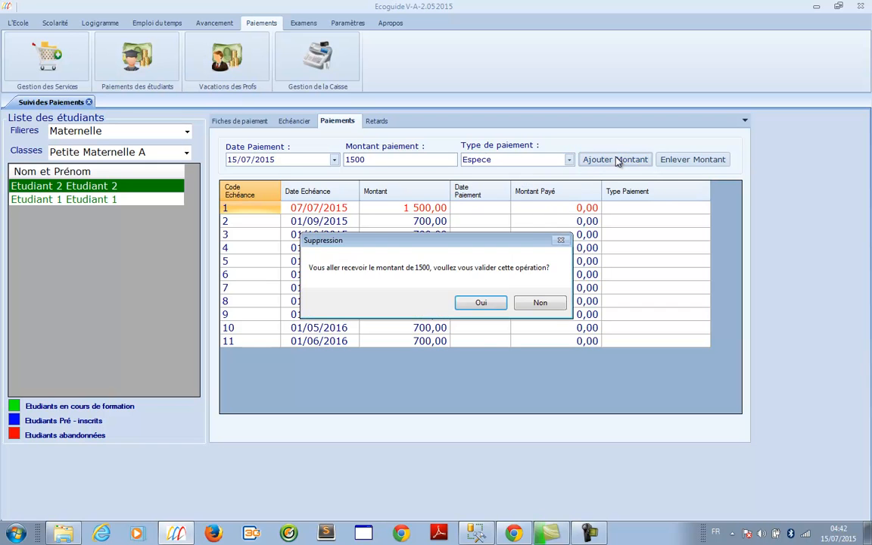
left_click(481, 304)
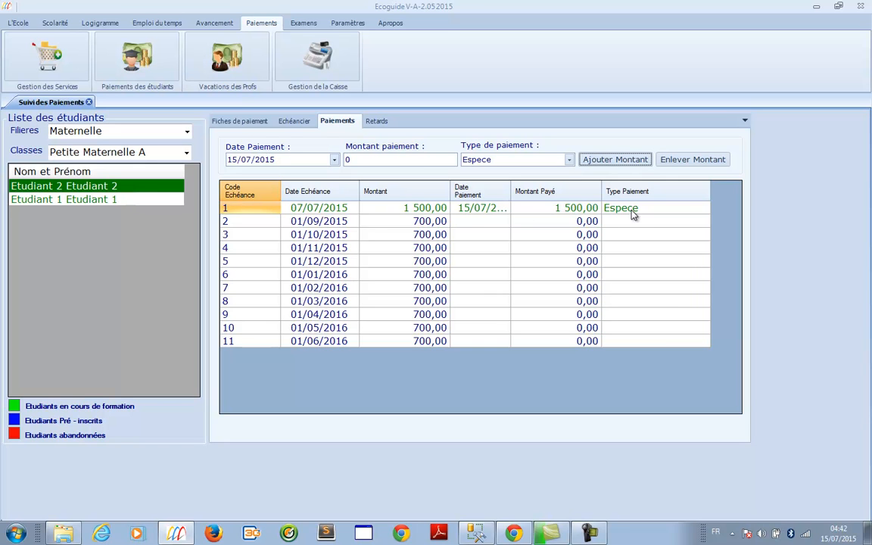
Change the Windows system date to 23 October 2015.
left_click(828, 535)
left_click(727, 515)
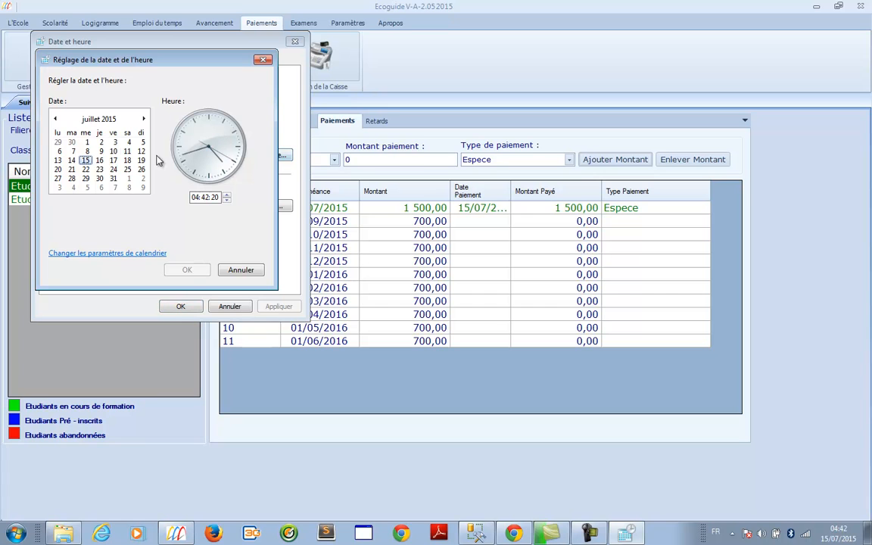
left_click(144, 120)
left_click(144, 120)
left_click(144, 119)
left_click(113, 172)
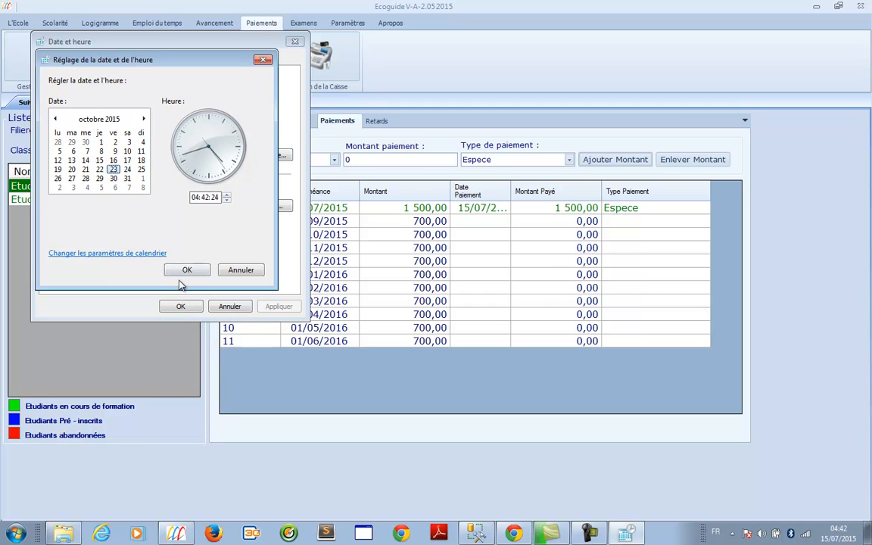
left_click(186, 271)
left_click(181, 307)
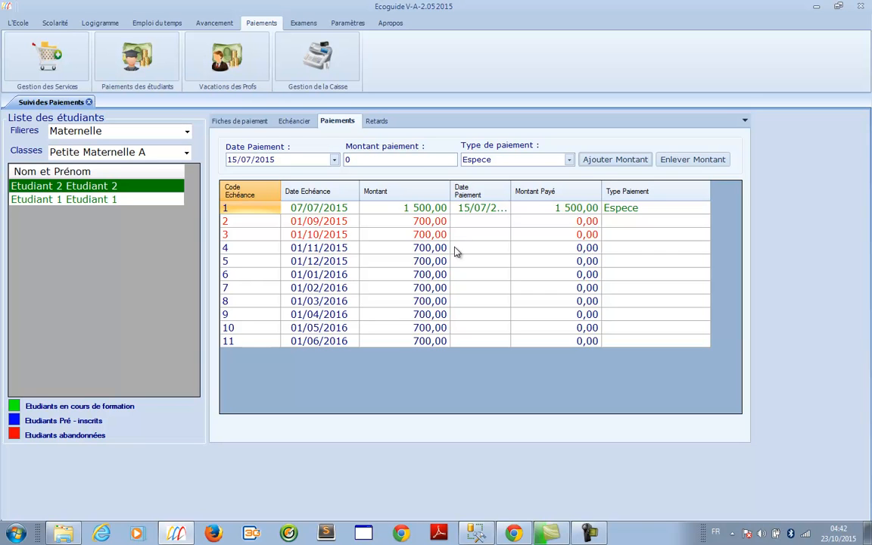
Set the payment date to 10/09/2015 and record a payment of 700 in Espece for the student.
left_click(334, 160)
left_click(290, 176)
left_click(290, 176)
left_click(281, 210)
key("Tab")
type("79")
key("BackSpace")
type("00")
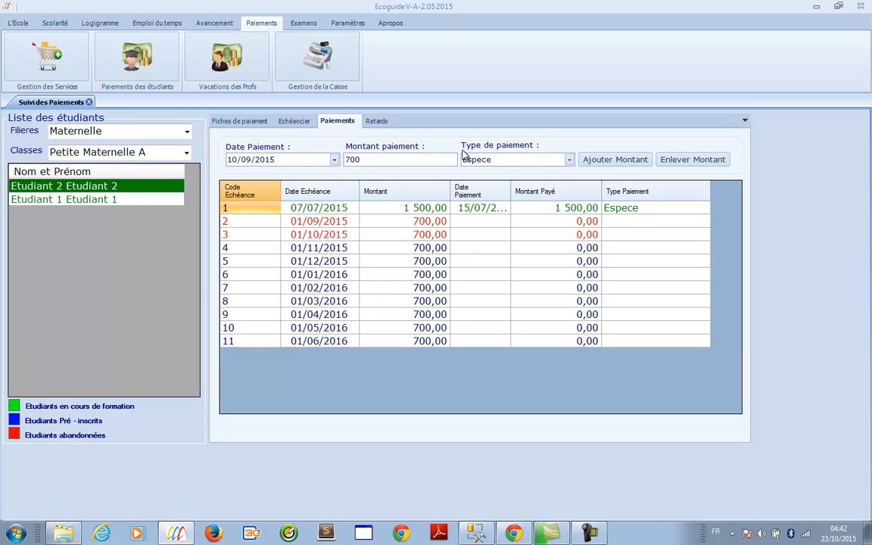
left_click(610, 160)
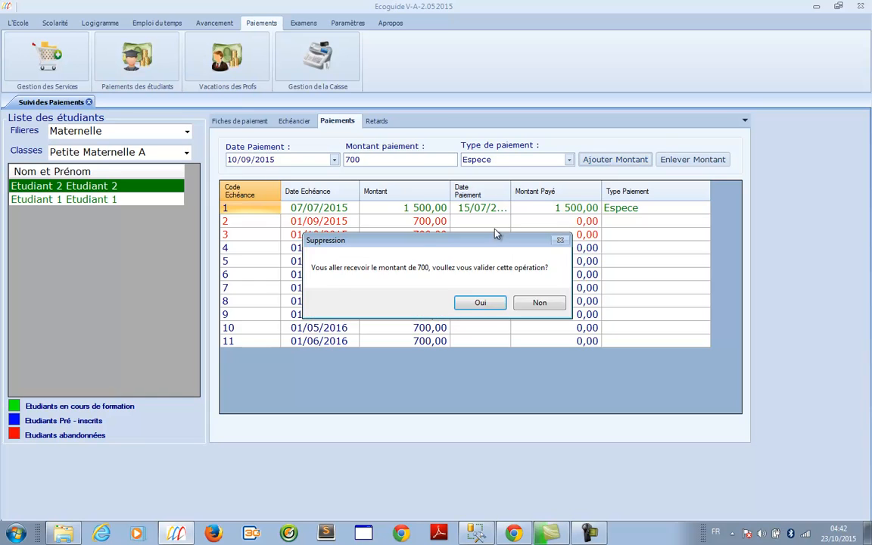
left_click(499, 302)
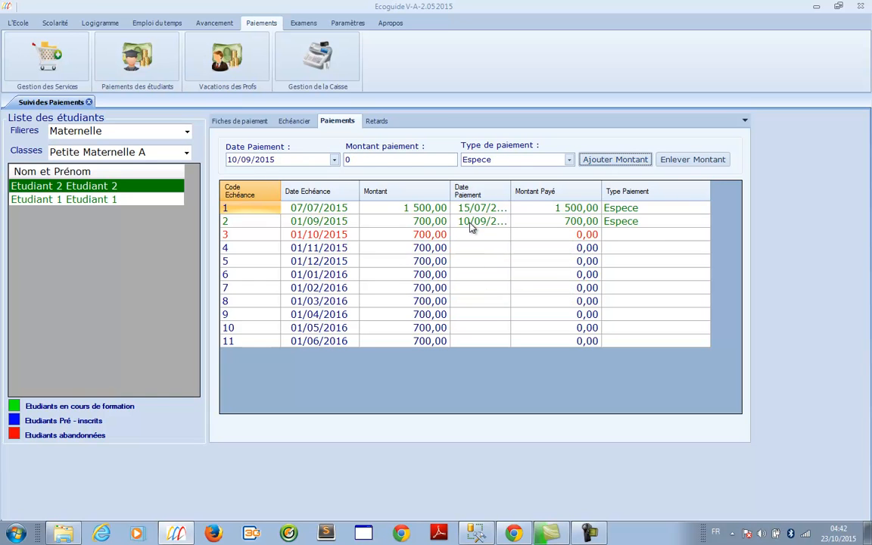
Remove the amount of 700 from the student's latest payments.
left_click(405, 157)
double_click(349, 160)
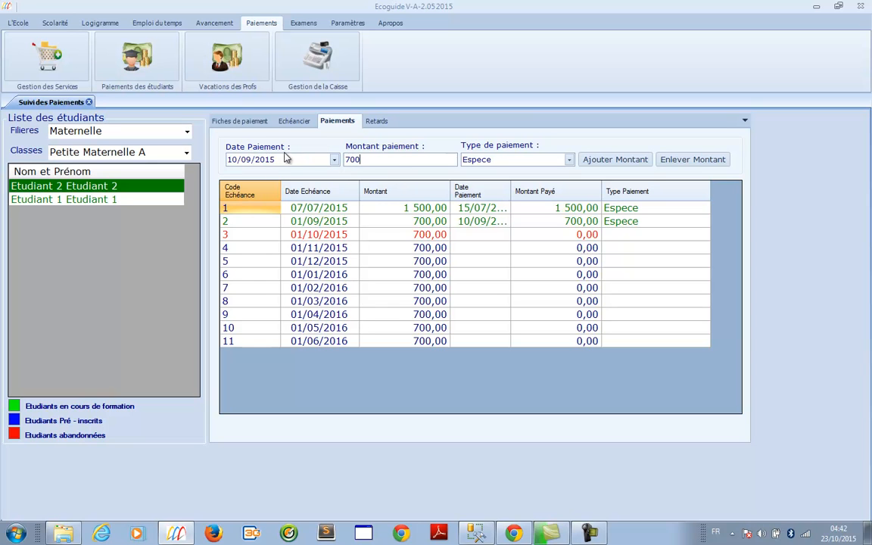
left_click(693, 159)
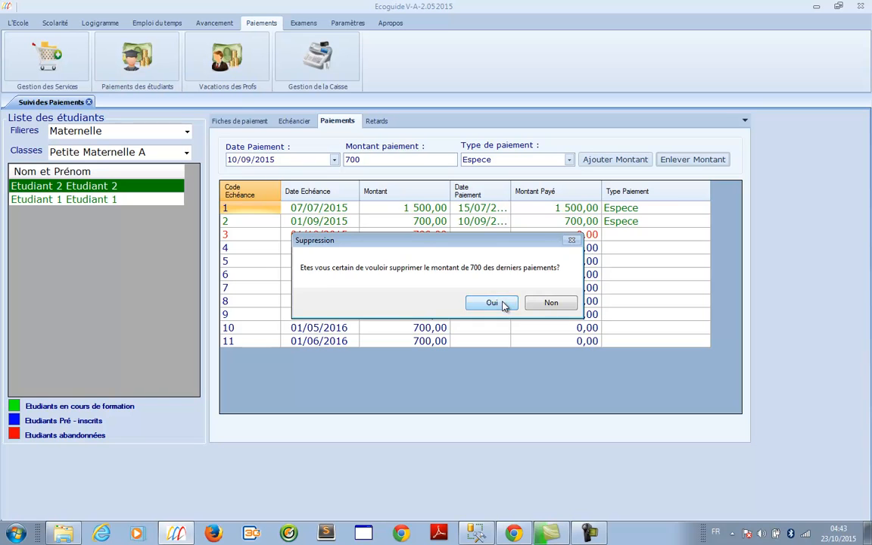
left_click(492, 303)
Record a payment of 1000 in Espece dated 10/09/2015 for the student and validate it.
double_click(388, 161)
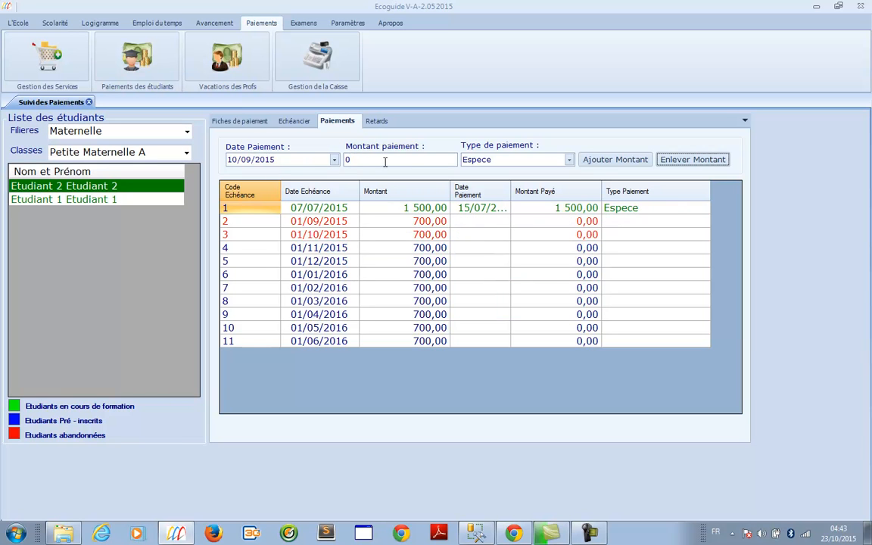
type("1000")
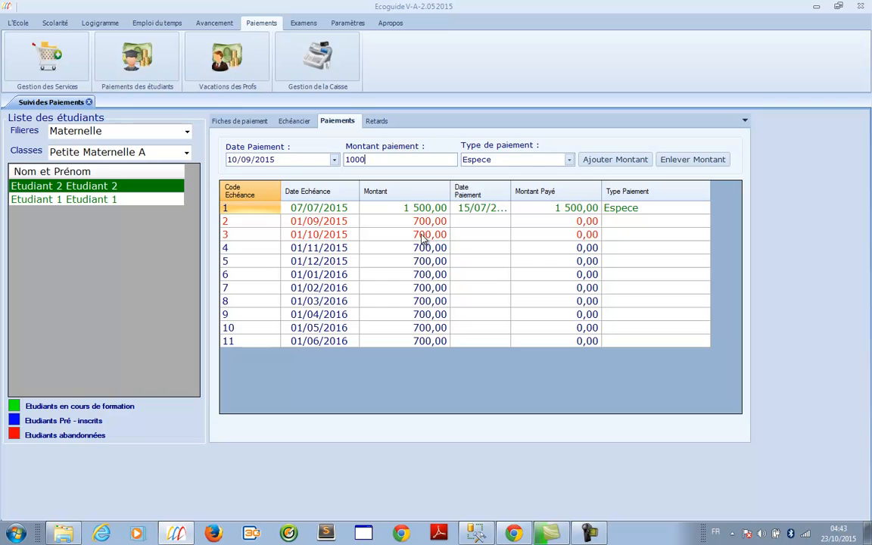
left_click(623, 161)
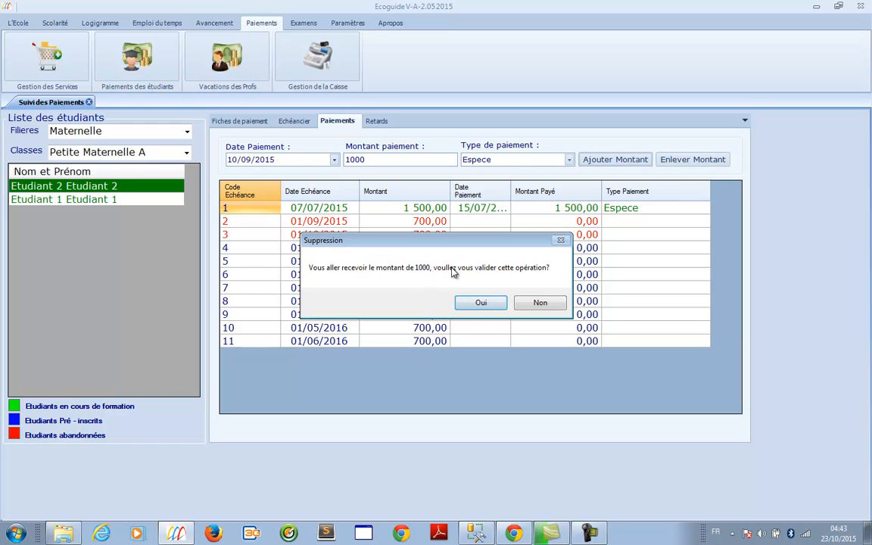
left_click(469, 303)
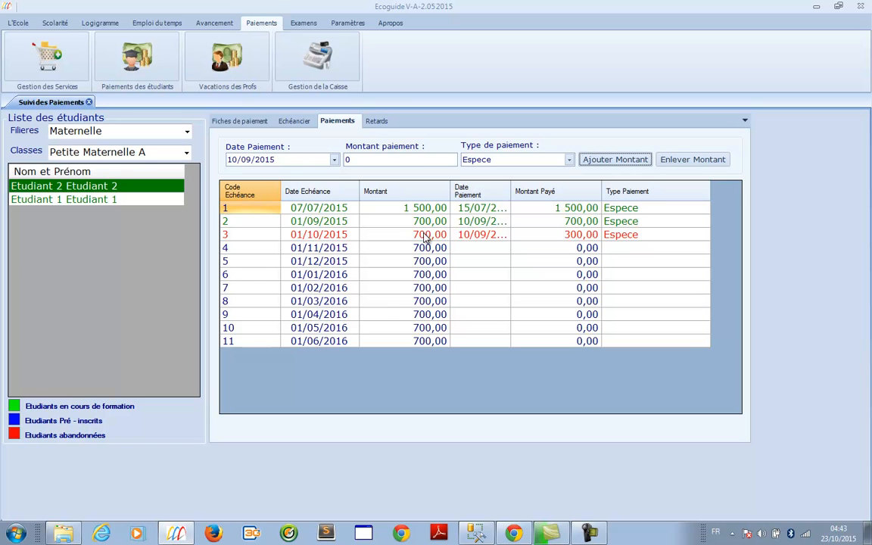
Check the late payments (Retards) for the class Petite Maternelle A by filtering on that class.
left_click(375, 122)
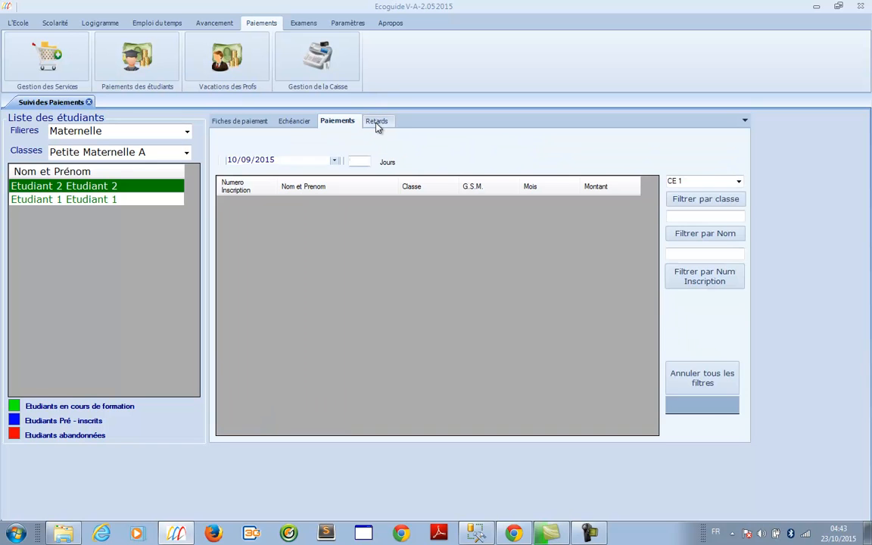
left_click(739, 183)
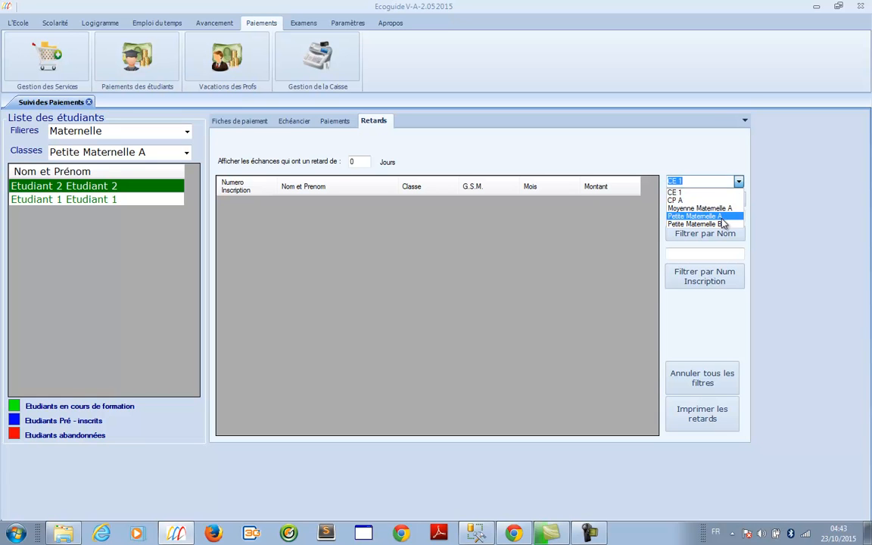
left_click(722, 217)
left_click(716, 205)
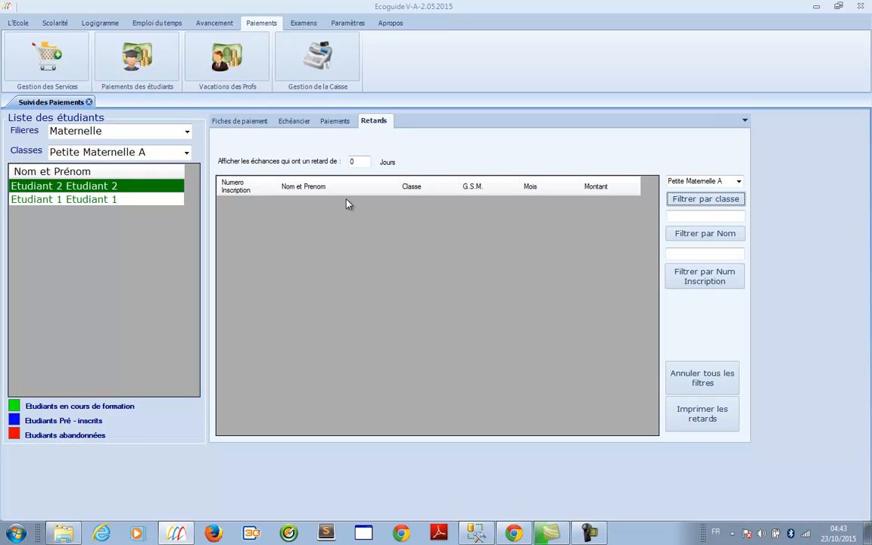
Remove the amount of 1000 from the student's latest payments and confirm the deletion.
left_click(332, 124)
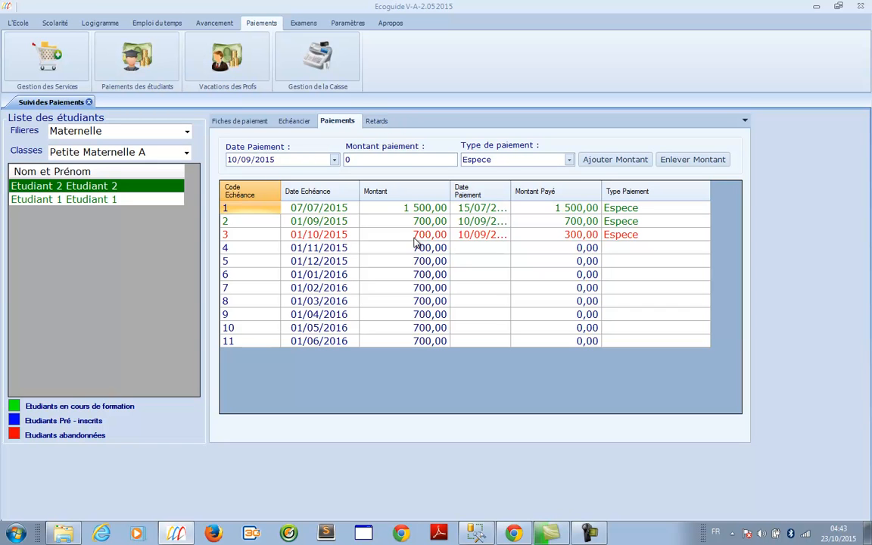
left_click(347, 159)
type("1000")
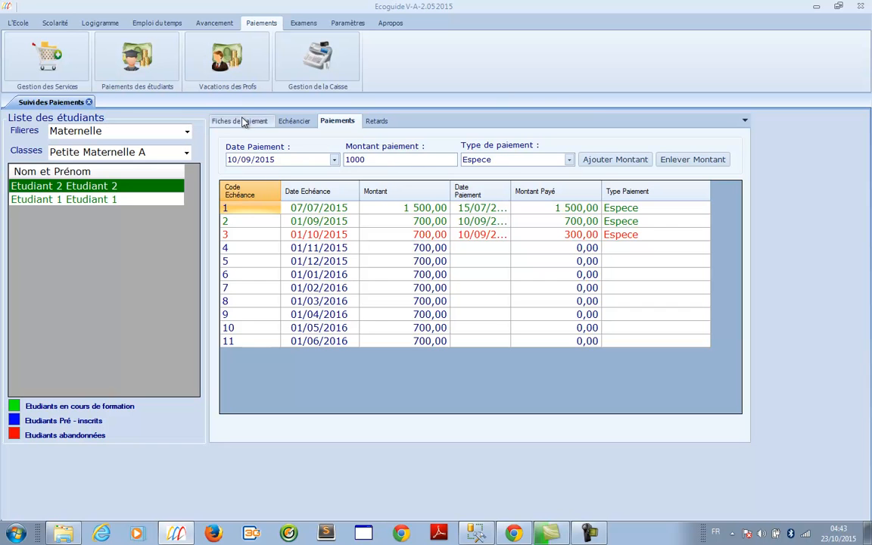
left_click(664, 155)
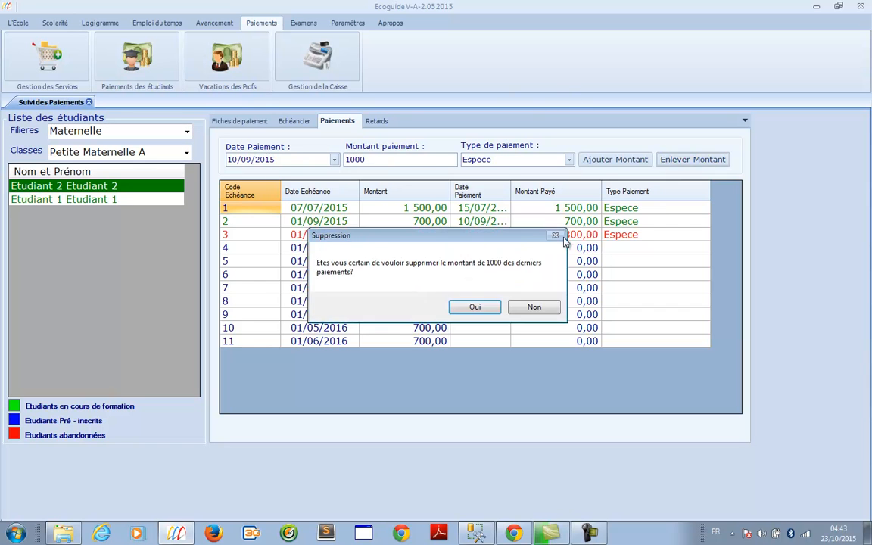
left_click(488, 308)
Display the late payments again and try to print the list.
left_click(383, 127)
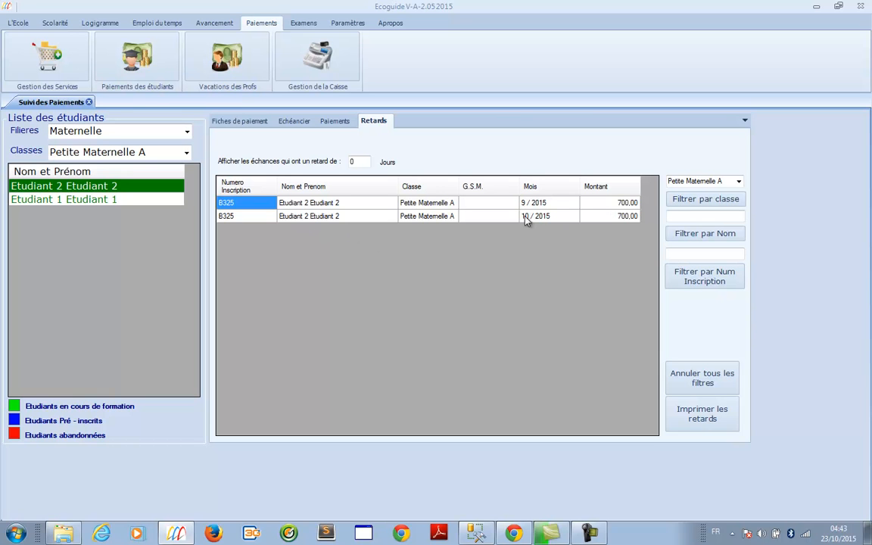
left_click(701, 413)
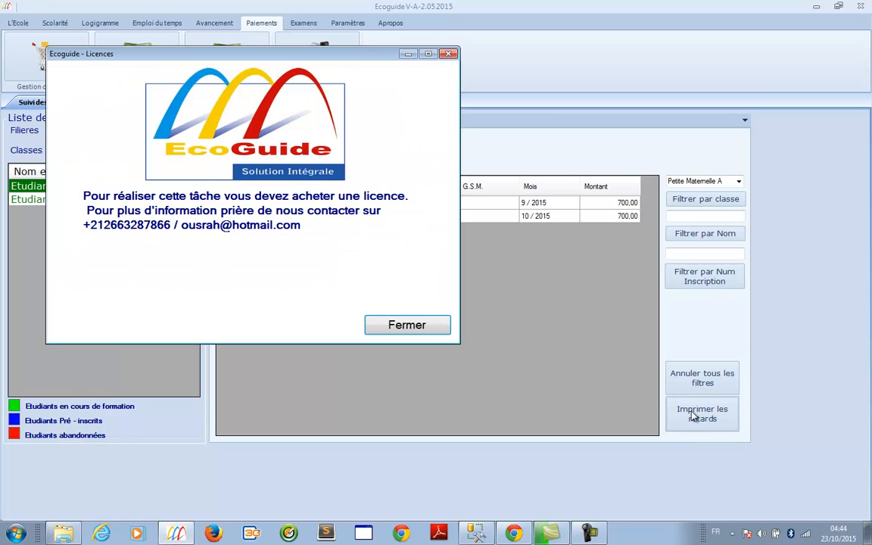
left_click(385, 332)
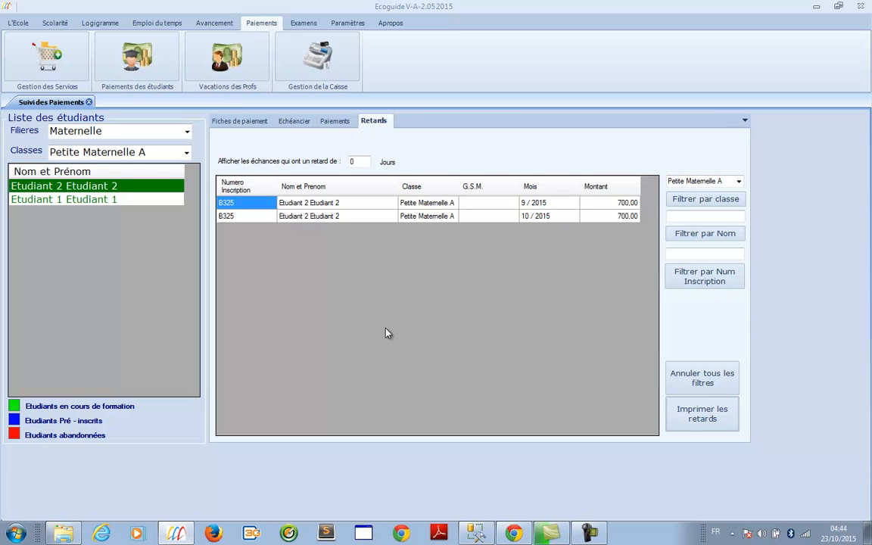
Filter the late payments by class CE 1, and again by Petite Maternelle A.
left_click(719, 255)
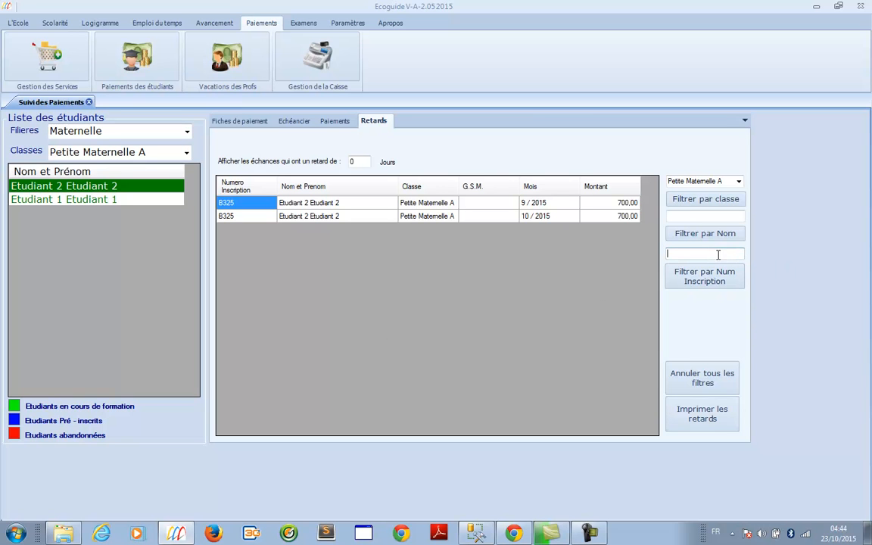
left_click(706, 217)
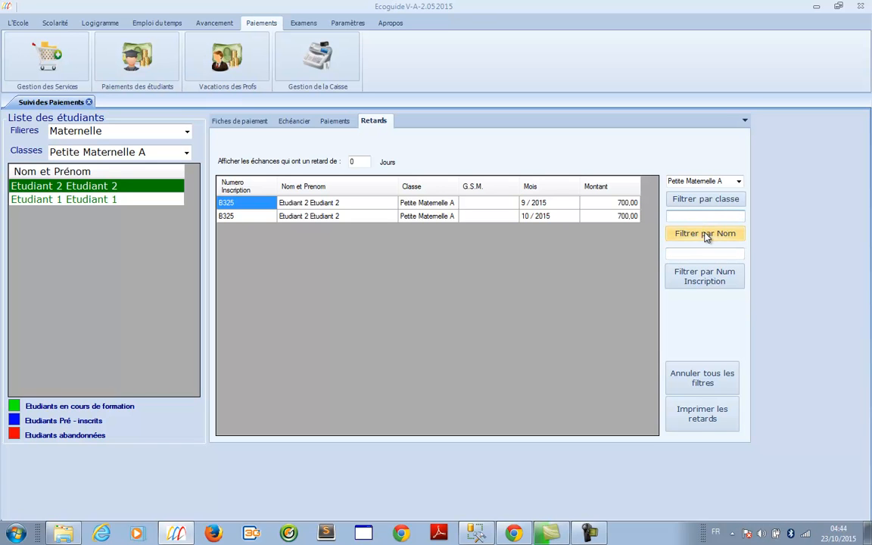
left_click(739, 181)
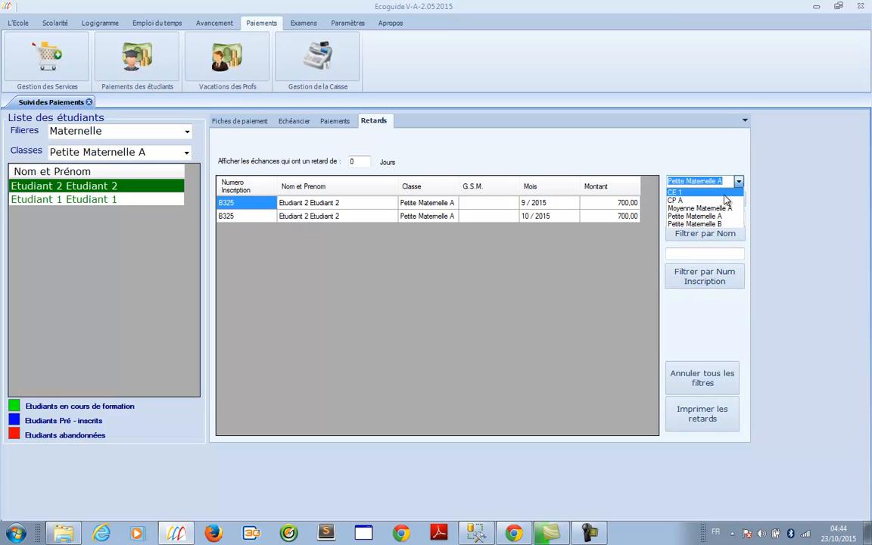
left_click(725, 194)
left_click(726, 198)
left_click(739, 184)
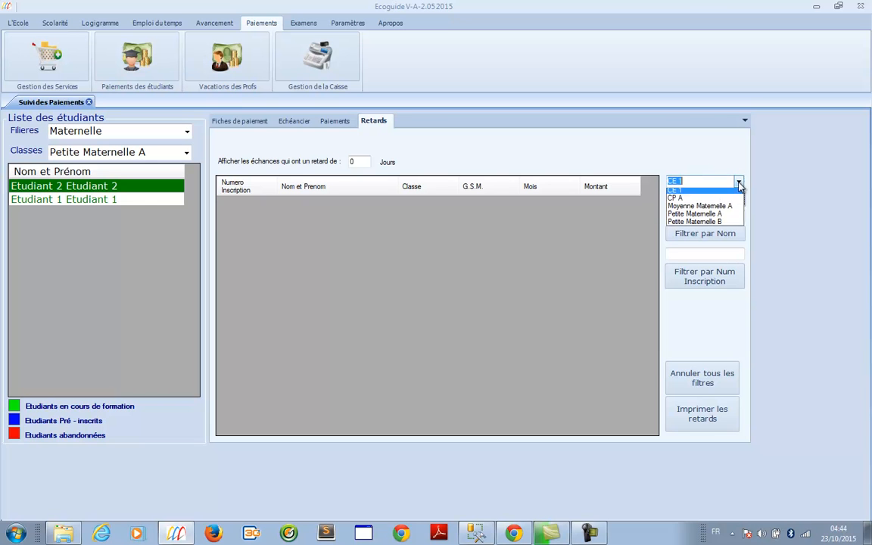
left_click(725, 217)
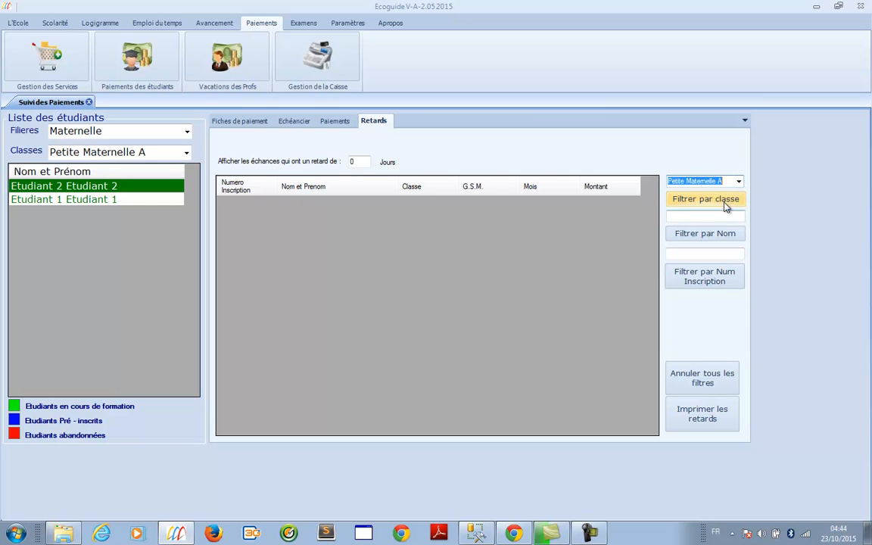
left_click(718, 199)
Filter the late payments by class Petite Maternelle B and return the class filter to Petite Maternelle A.
left_click(733, 183)
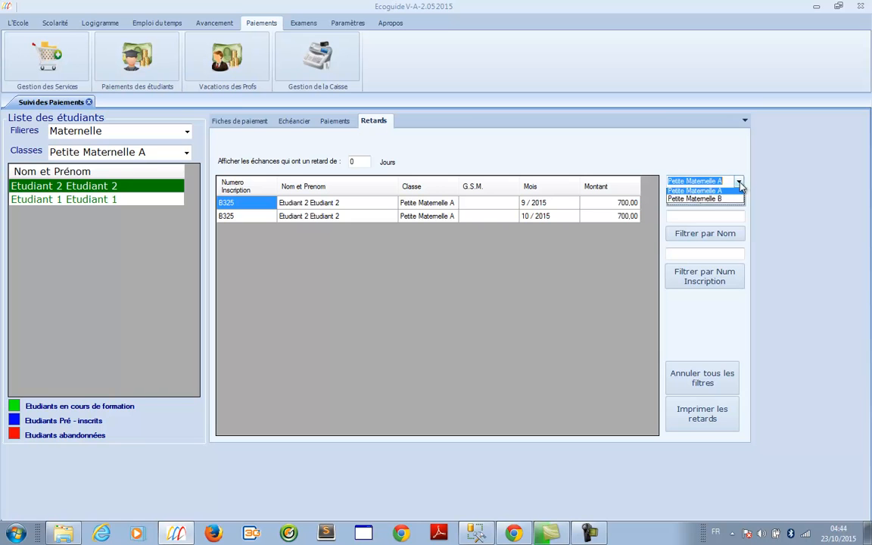
left_click(701, 225)
left_click(703, 201)
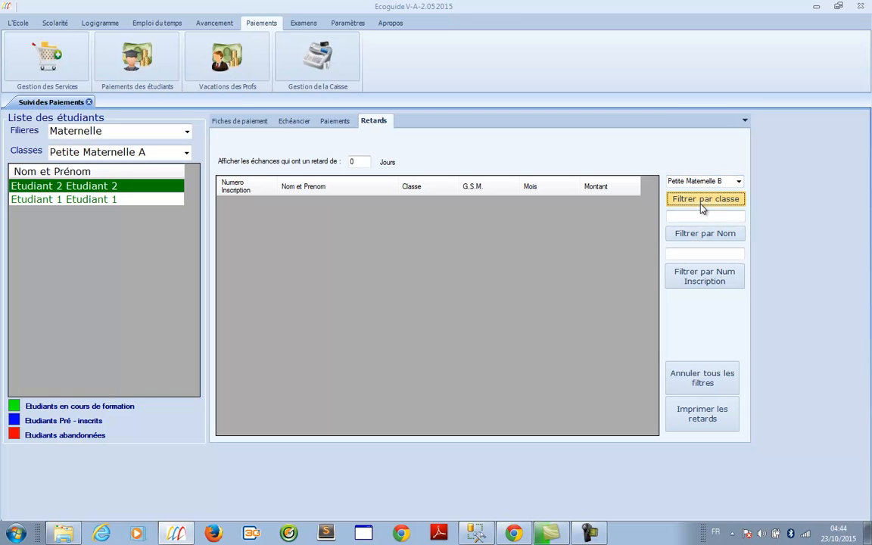
left_click(689, 182)
left_click(711, 218)
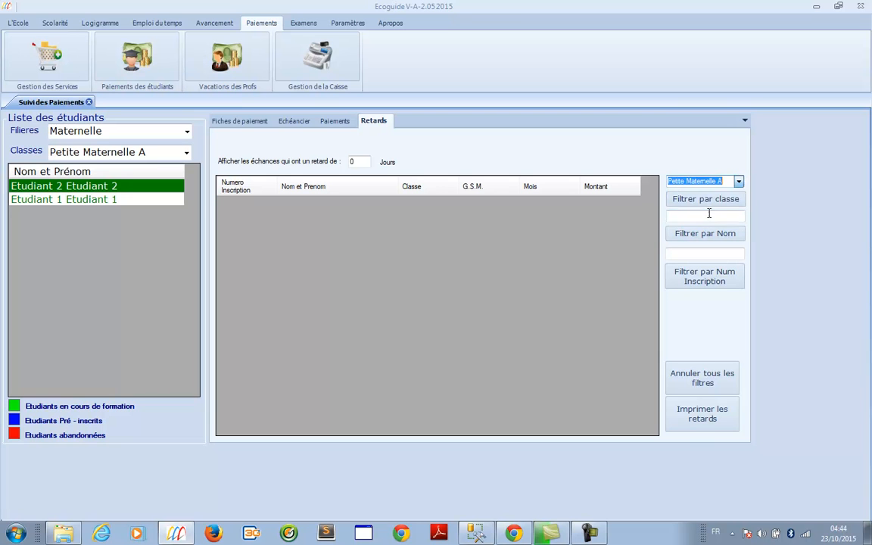
left_click(709, 201)
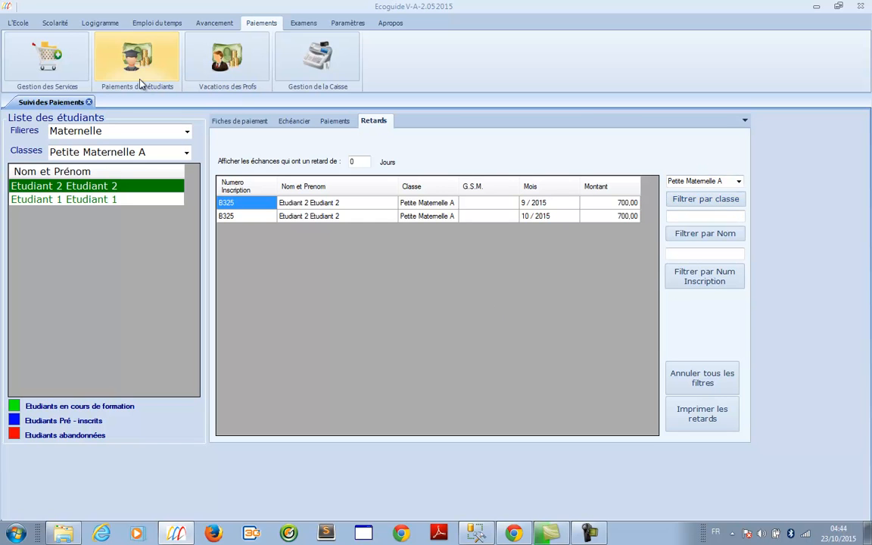
Review the student's payment sheet, instalment schedule, recorded payments and late payments.
left_click(256, 123)
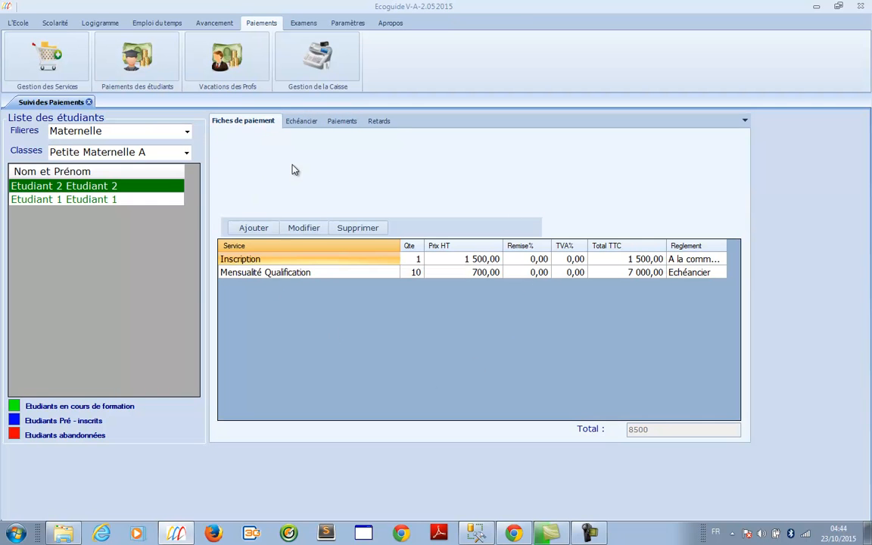
left_click(300, 122)
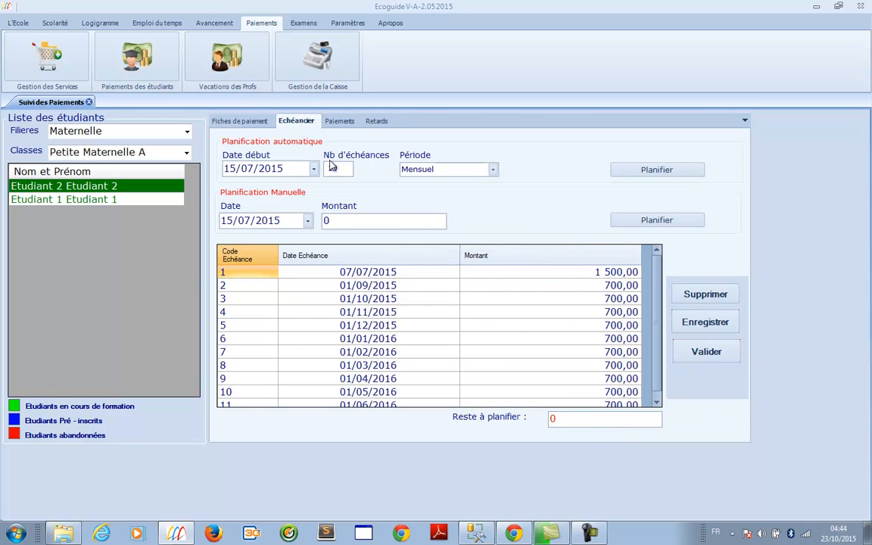
left_click(338, 121)
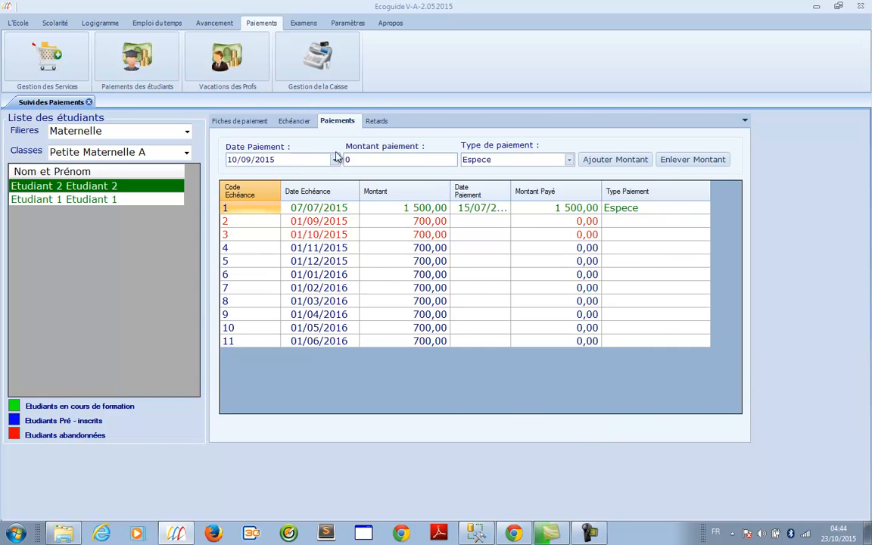
left_click(376, 122)
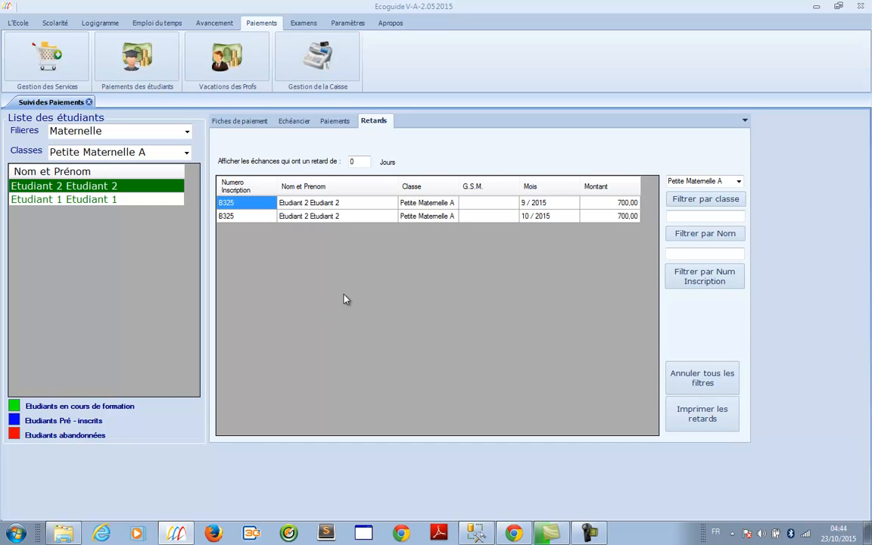
left_click(239, 120)
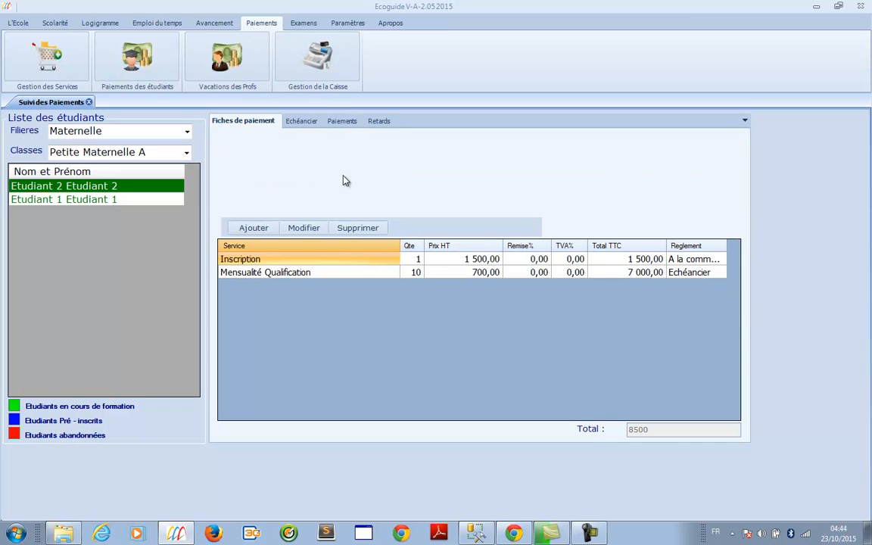
left_click(342, 121)
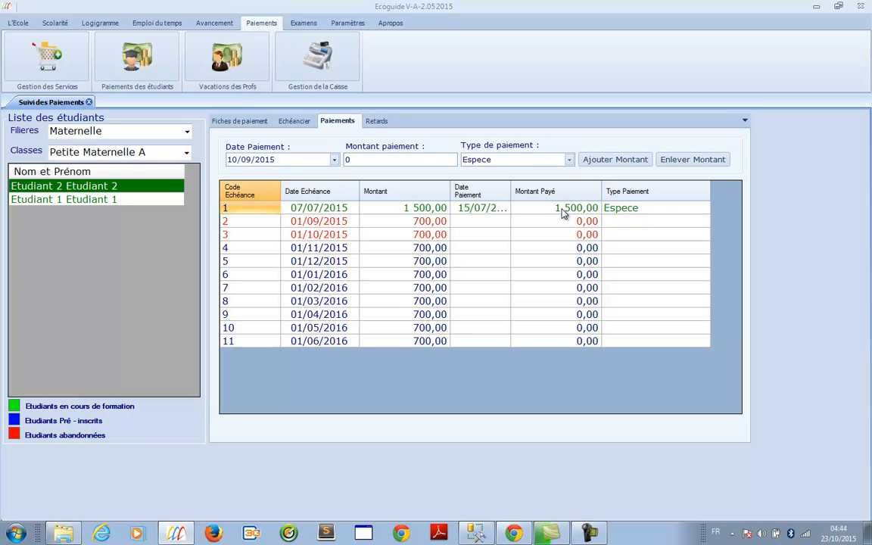
Open the cash register management and examine its transactions, selecting the current balance (Solde Actuel).
left_click(325, 66)
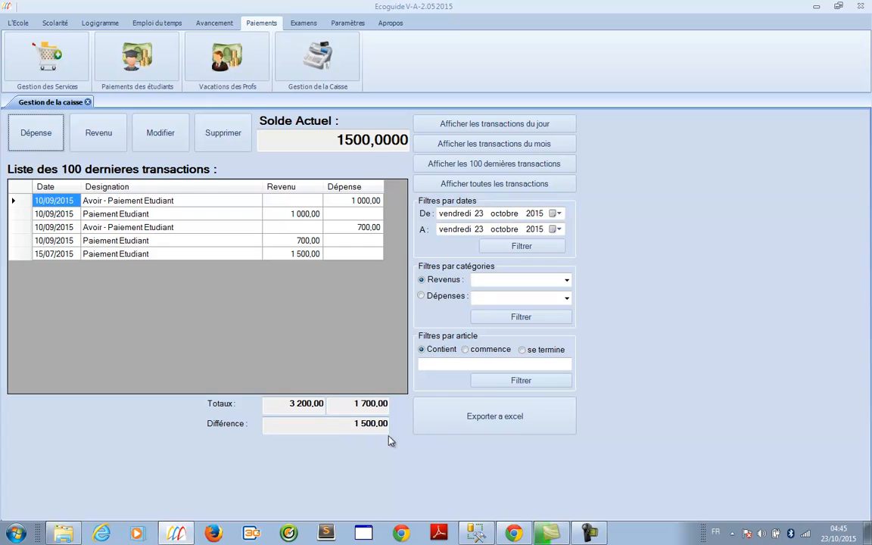
left_click_drag(324, 136, 409, 138)
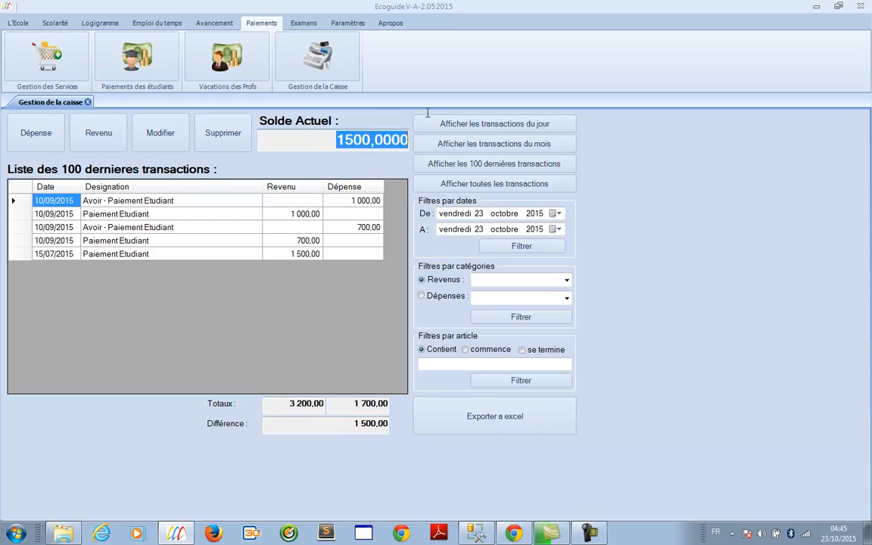